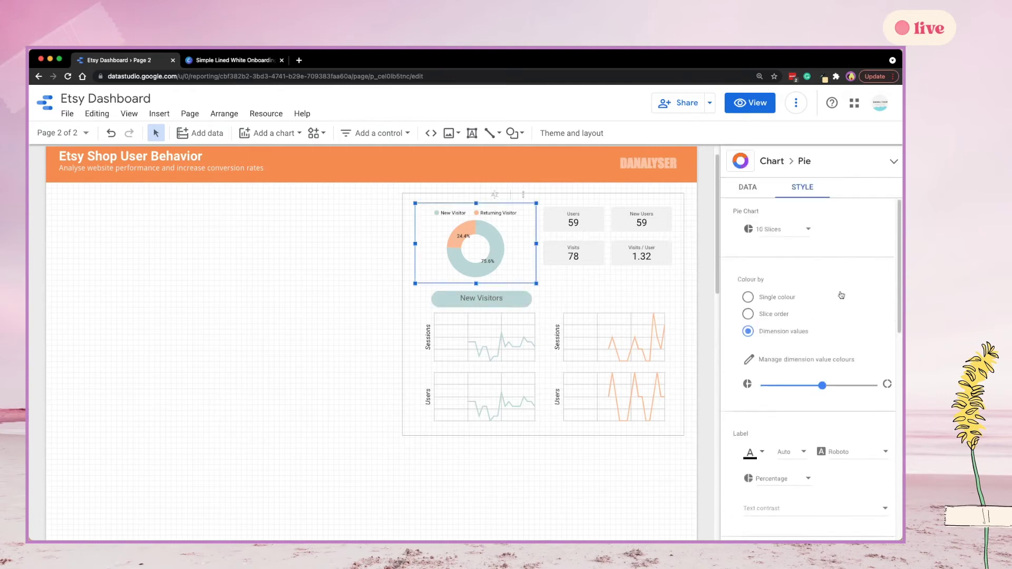
Restyle the New Visitors label by removing its teal fill and giving it a solid teal border of weight 2.
left_click(706, 306)
left_click(481, 298)
left_click(749, 337)
left_click(747, 241)
left_click(747, 366)
left_click(836, 289)
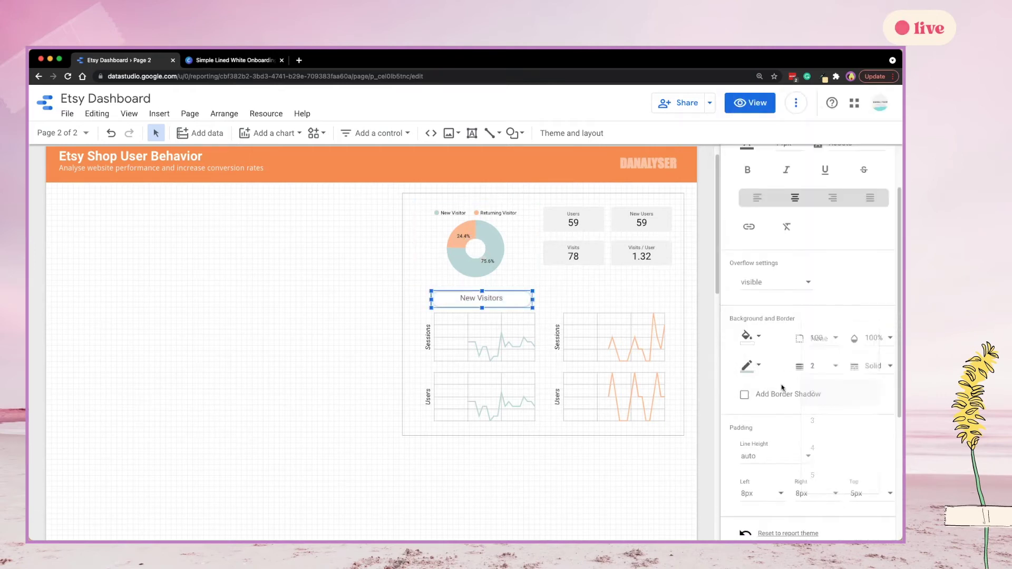
scroll(859, 475, "down", 3)
left_click(856, 324)
left_click(860, 356)
Set the New Visitors label text to 12px and its line height to 10px.
left_click(463, 295)
left_click(465, 299)
double_click(464, 299)
left_click(788, 213)
left_click(785, 196)
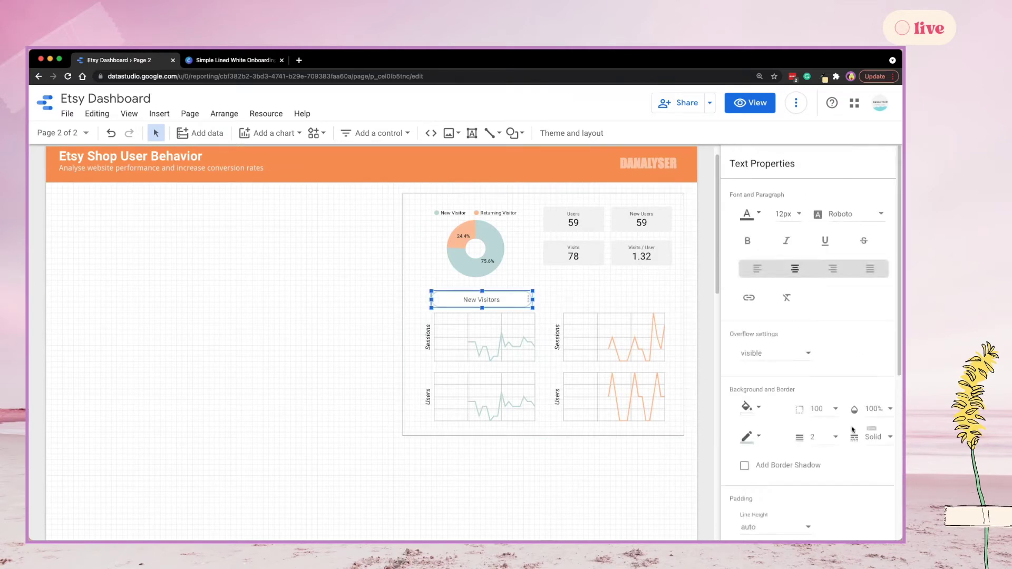
scroll(853, 430, "down", 5)
left_click(780, 255)
Duplicate the New Visitors label, place the copy above the orange charts, and align the original over the teal charts.
key("ctrl+d")
left_click_drag(512, 306, 640, 307)
left_click(524, 299)
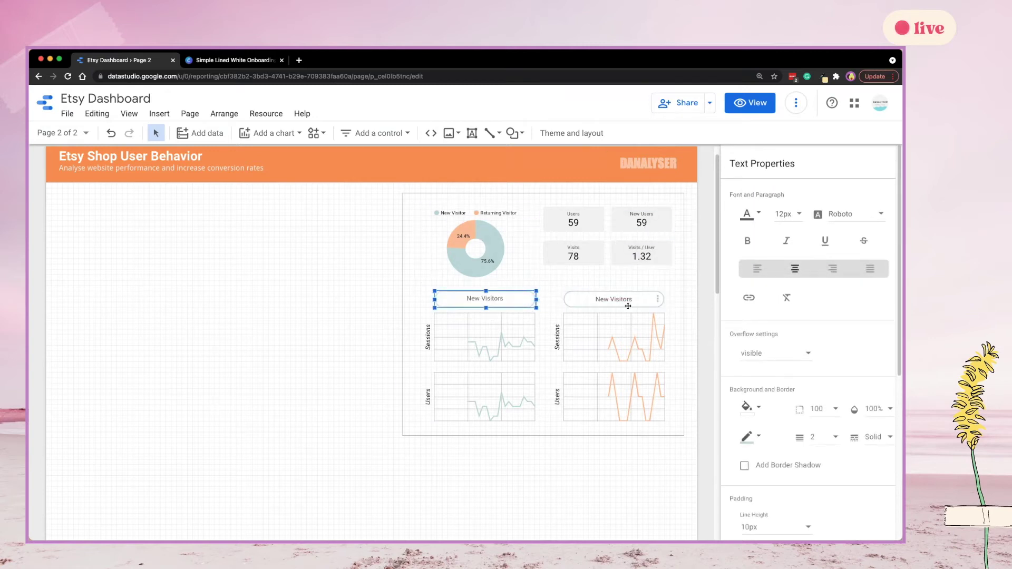
Change the copied label's text to "Returning Visitors" and its border colour to orange.
type("s")
left_click(759, 214)
left_click(773, 253)
left_click(630, 463)
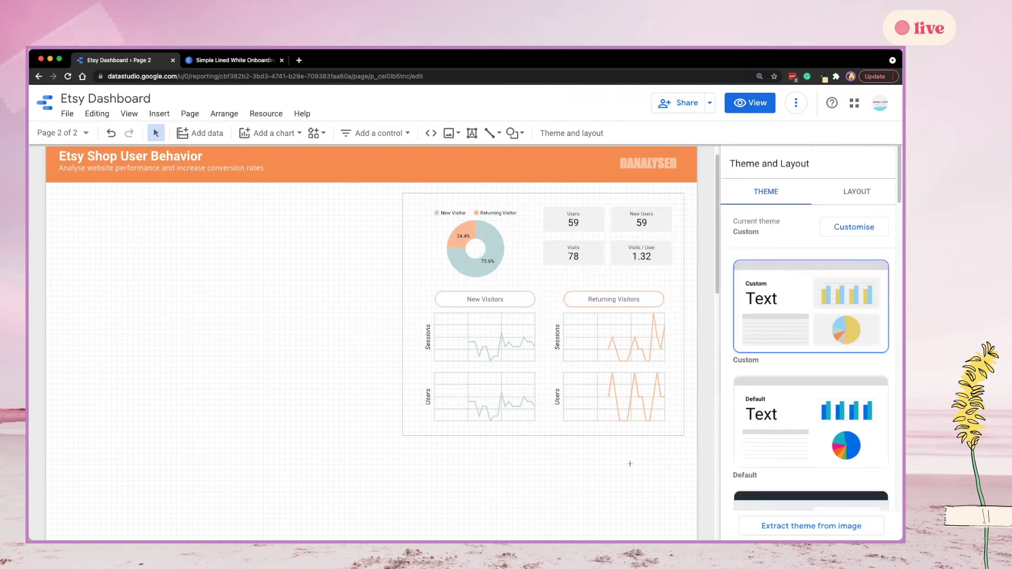
Select all elements of the visitor panel together and shift the group slightly left.
left_click_drag(629, 464, 401, 205)
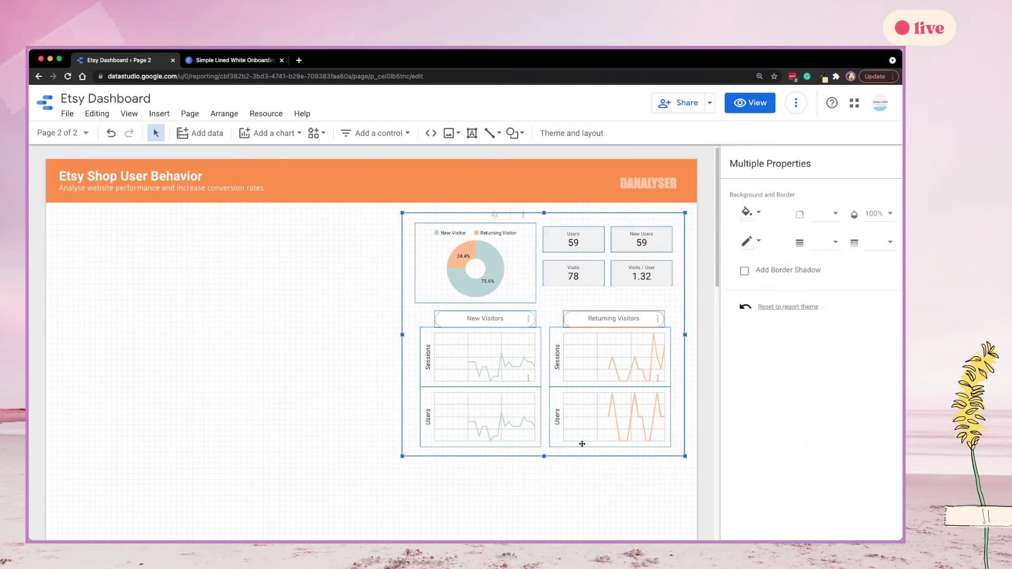
left_click_drag(579, 445, 534, 493)
left_click(534, 493)
scroll(580, 395, "down", 1)
left_click(503, 306)
left_click(630, 310)
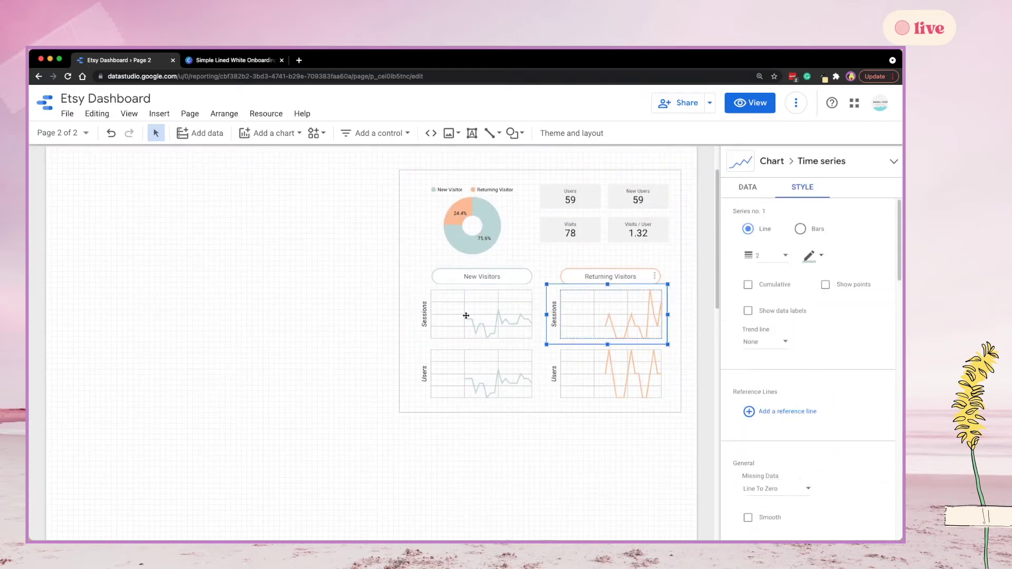
left_click(469, 311, "shift")
right_click(469, 311)
right_click(507, 317)
left_click(509, 278)
left_click(509, 279)
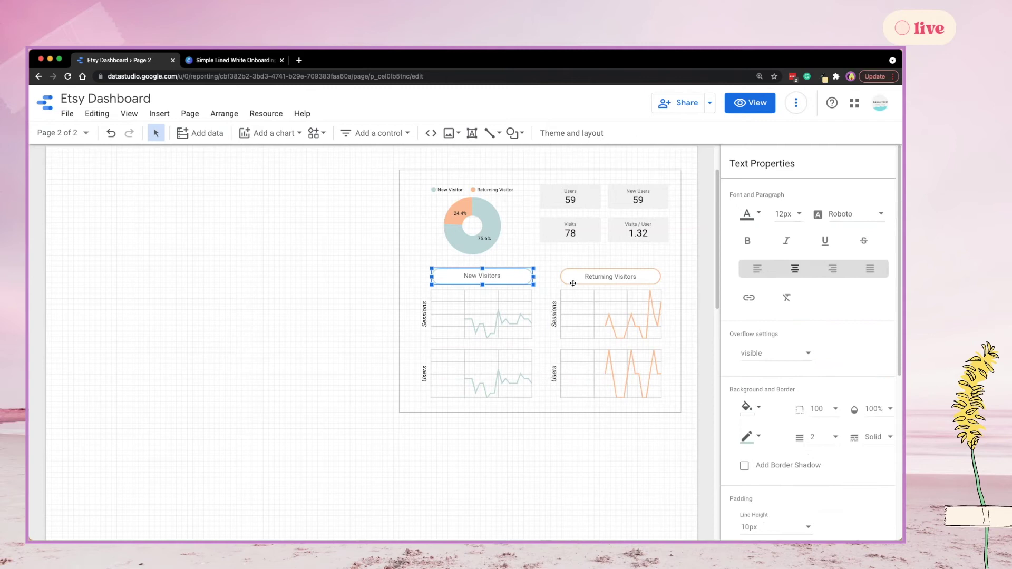
left_click(362, 468)
left_click(482, 276)
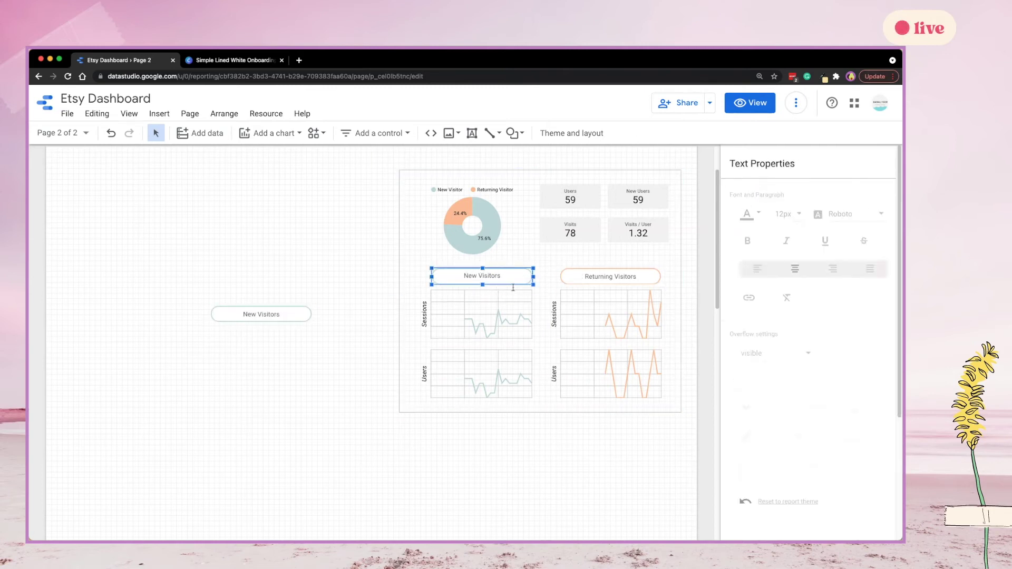
right_click(463, 306)
mouse_move(495, 488)
left_click(569, 487)
right_click(598, 261)
left_click(553, 458)
Select the New Visitors and Returning Visitors labels together and nudge them slightly up from the charts.
left_click(481, 274)
left_click(611, 274, "shift")
left_click(561, 274, "shift")
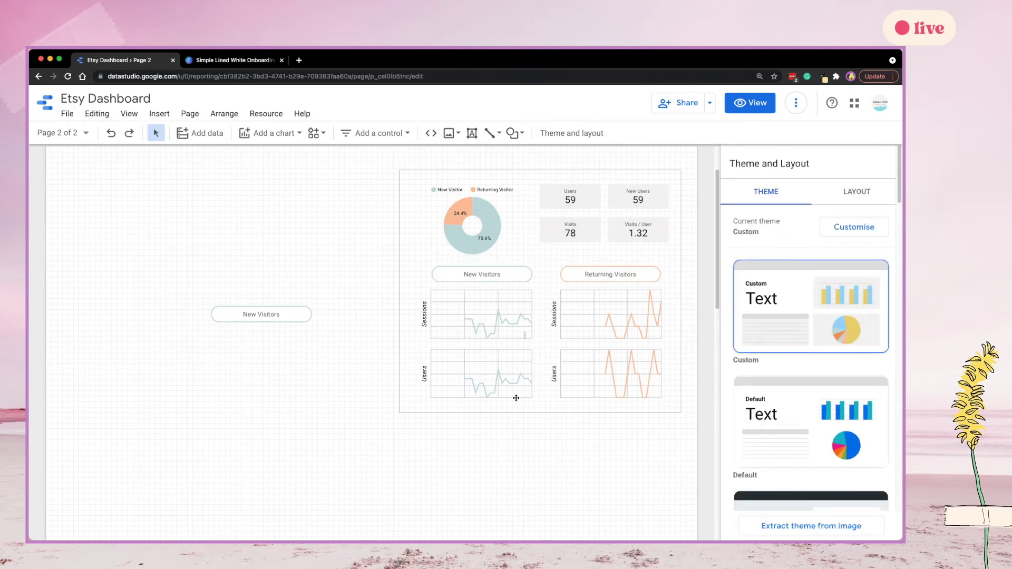
left_click(497, 271)
left_click(583, 272, "shift")
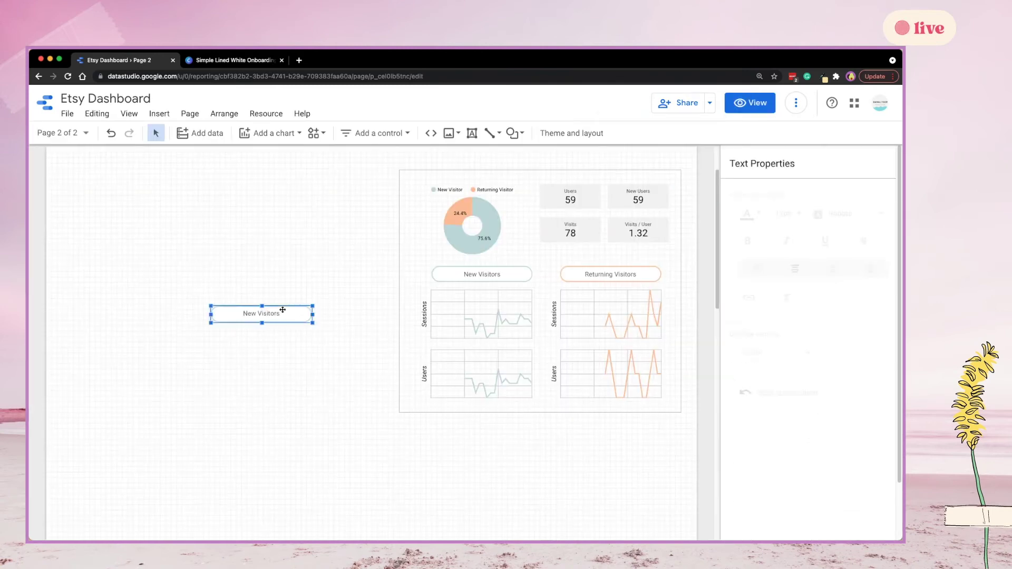
Delete the stray New Visitors label copy from the empty area of the page.
key("Delete")
left_click(481, 273)
key("Escape")
Preview the report page in view mode to check the visitor panel's layout.
scroll(527, 269, "up", 3)
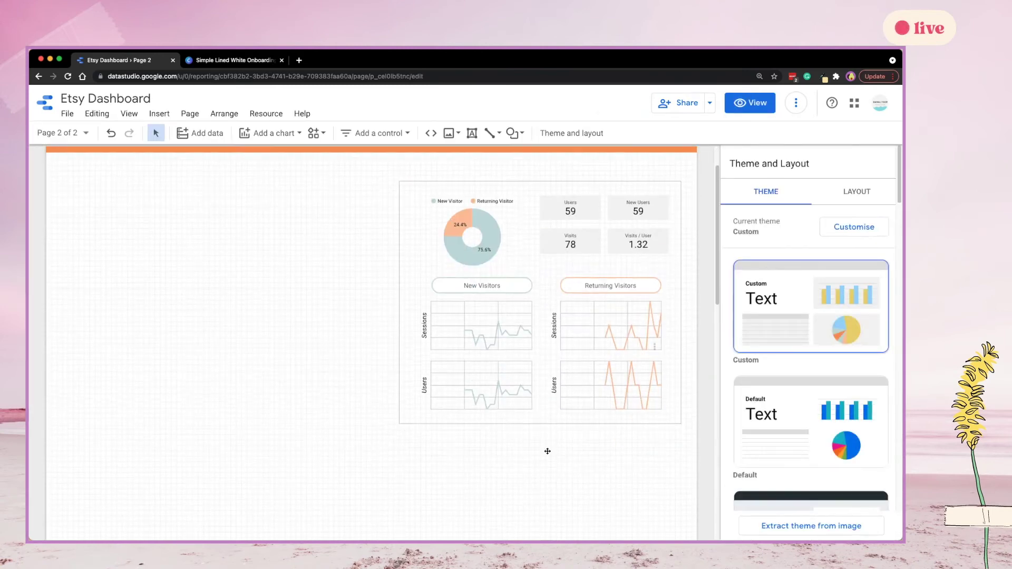
scroll(546, 452, "down", 3)
left_click(258, 396)
left_click(749, 102)
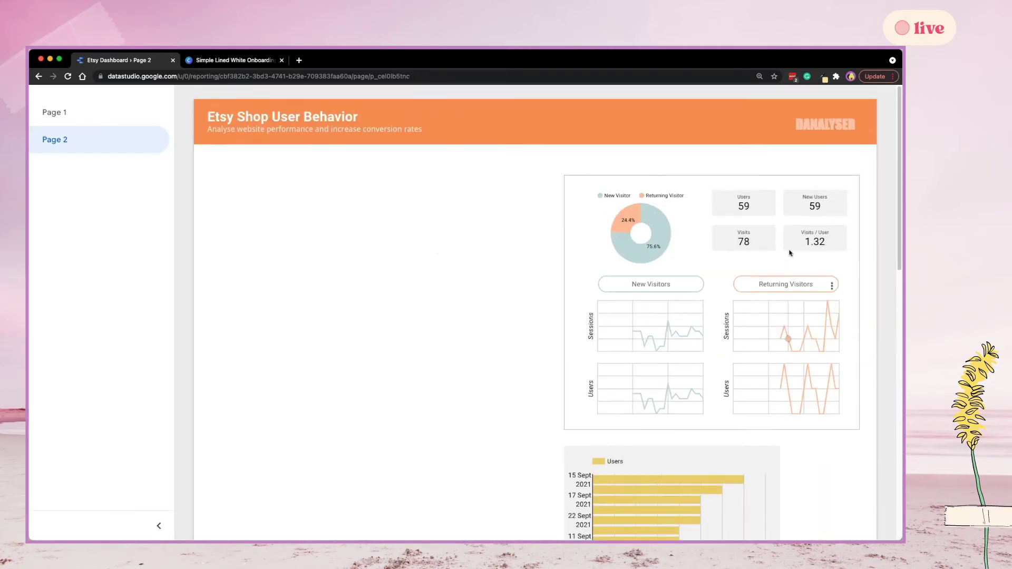
Return to editing and move the whole visitor panel up closer to the orange header.
left_click(749, 106)
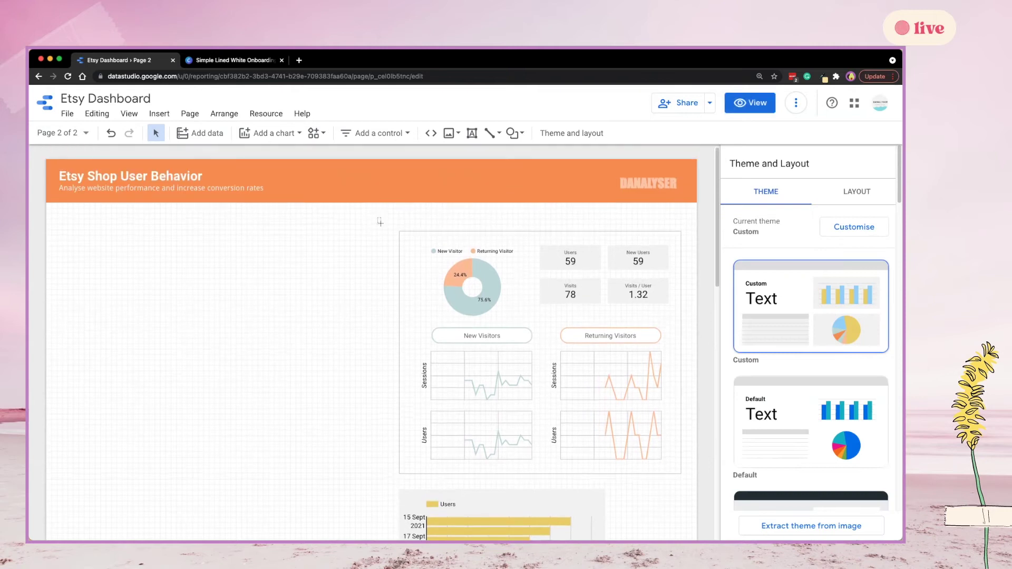
left_click_drag(678, 465, 674, 446)
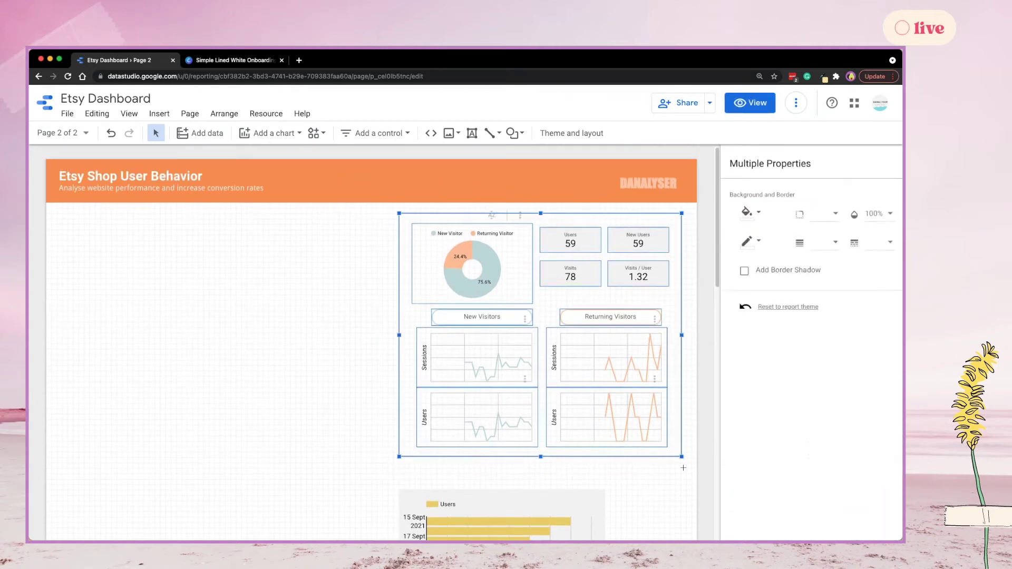
Widen the Users bar chart below the visitor panel to match the panel's width.
scroll(282, 470, "down", 3)
left_click(546, 402)
left_click_drag(605, 411, 684, 412)
Replace the bar chart's metric with Sessions.
left_click(876, 229)
type("sess")
left_click_drag(845, 478, 788, 383)
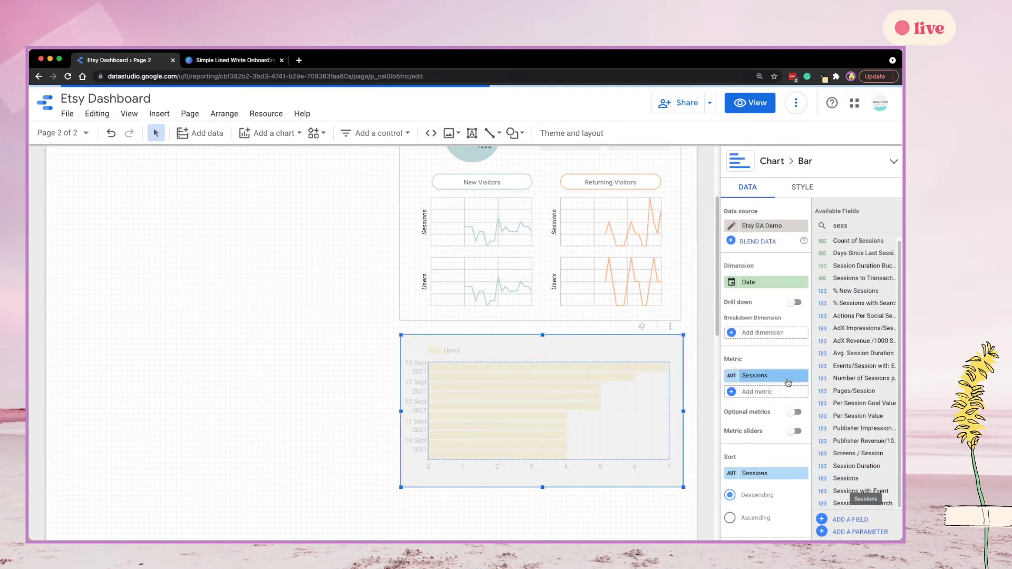
Replace the bar chart's Date dimension with Source/Medium.
key("BackSpace")
key("BackSpace")
type("ource")
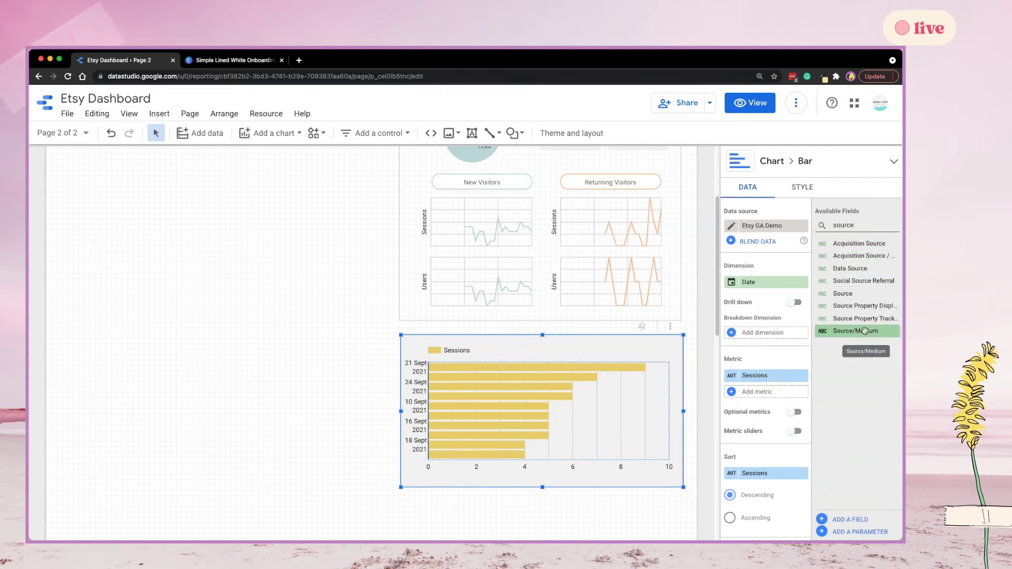
left_click_drag(864, 331, 766, 282)
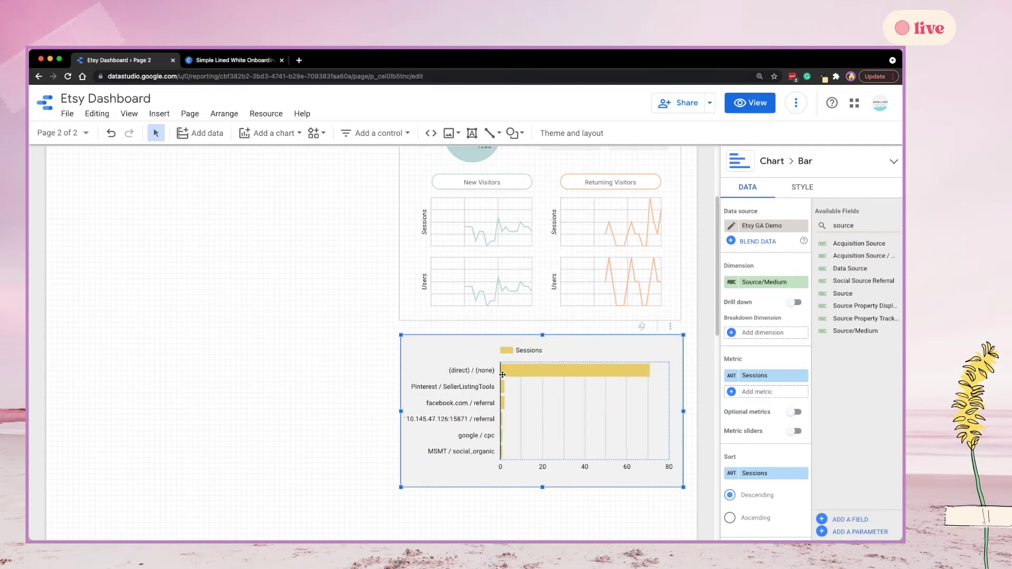
Show data labels on the bar chart and set its number of bars to 20.
left_click(799, 188)
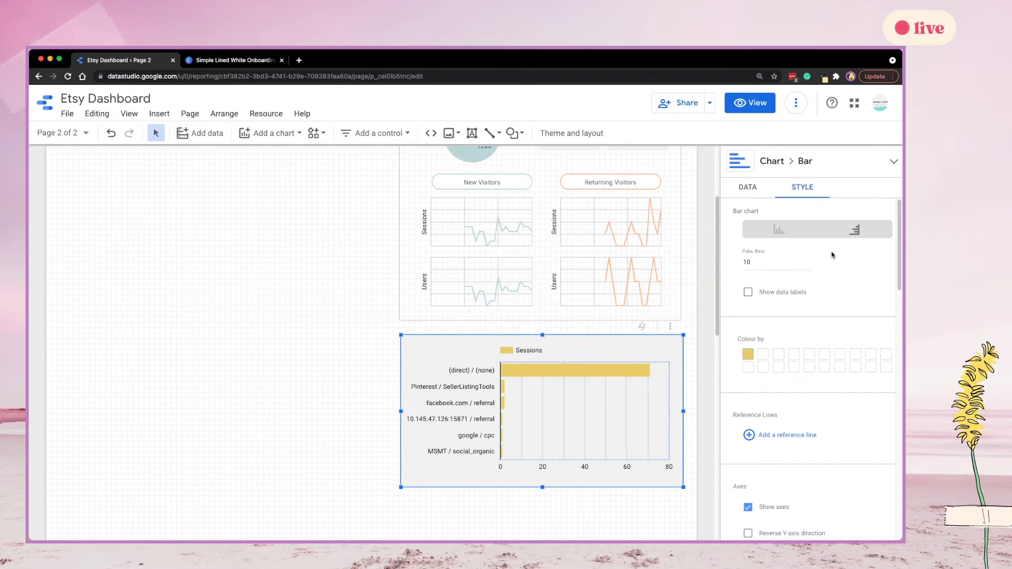
left_click(794, 293)
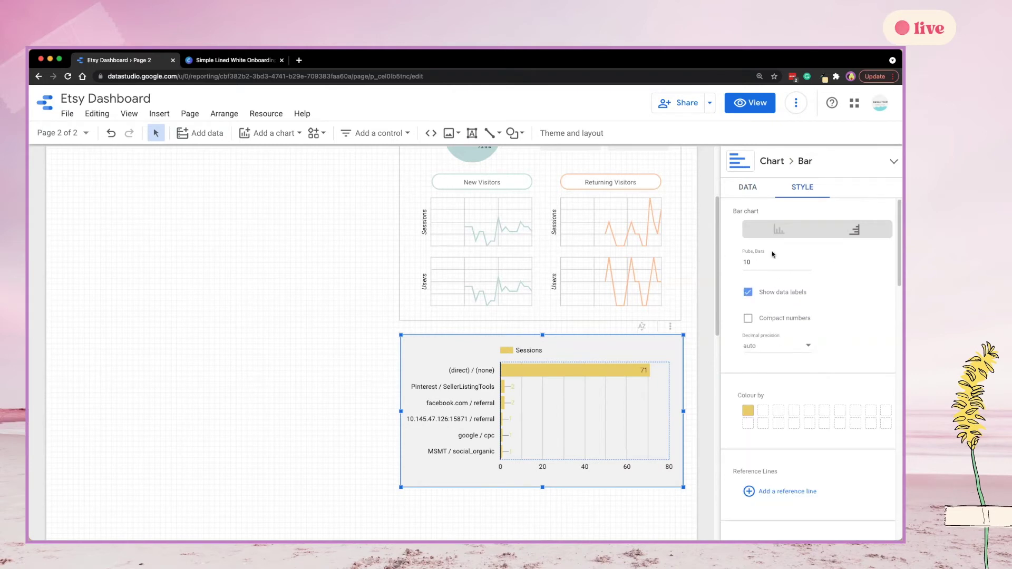
type("20")
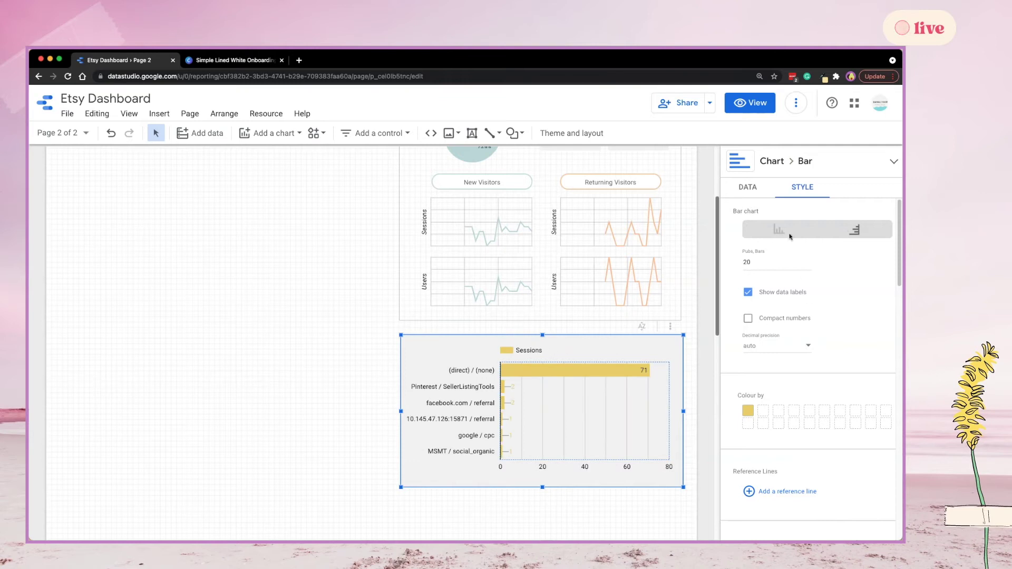
Set the bar chart's background colour to white.
left_click(747, 187)
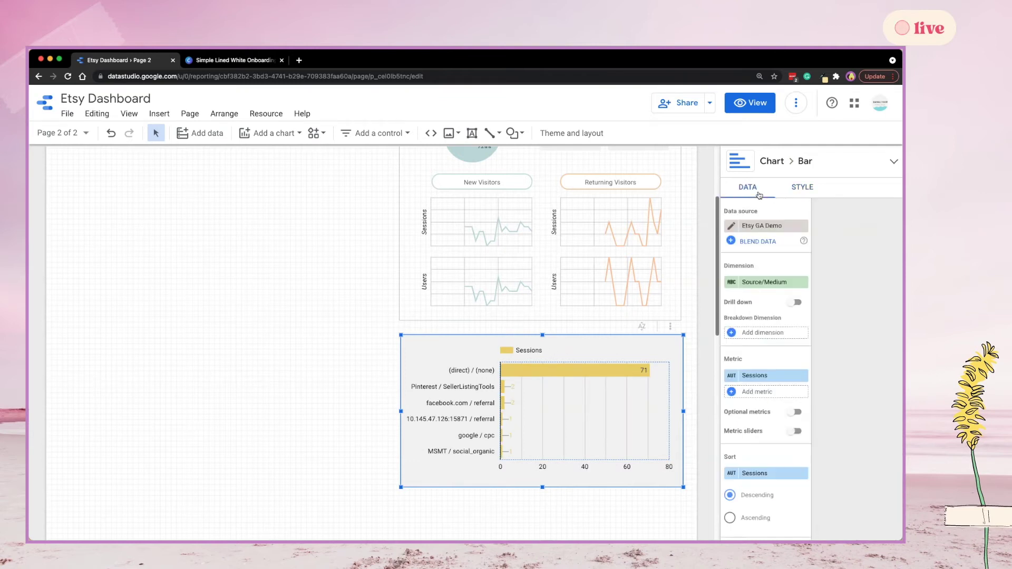
scroll(768, 295, "down", 1)
left_click(796, 187)
scroll(765, 323, "down", 10)
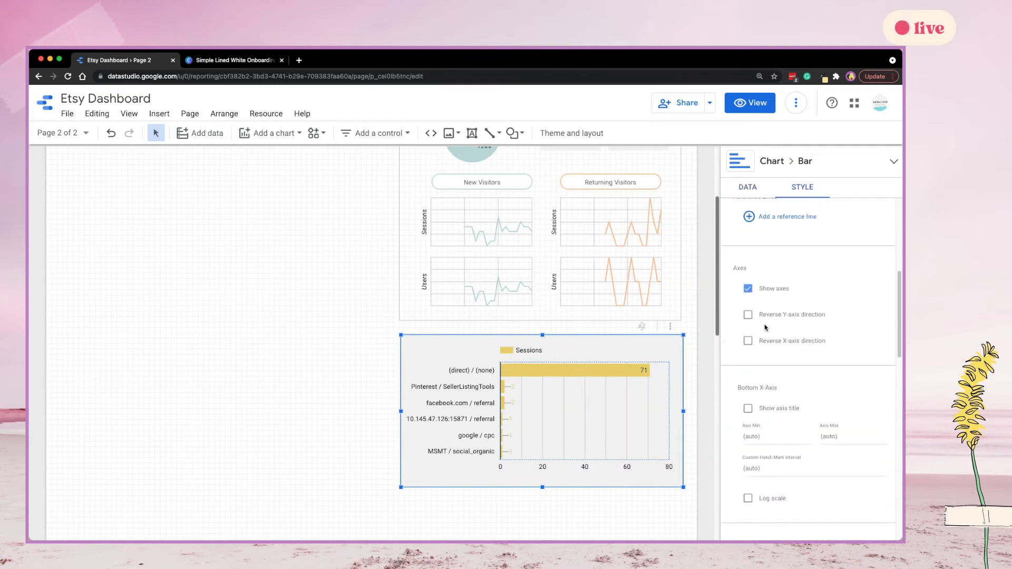
scroll(759, 379, "down", 2)
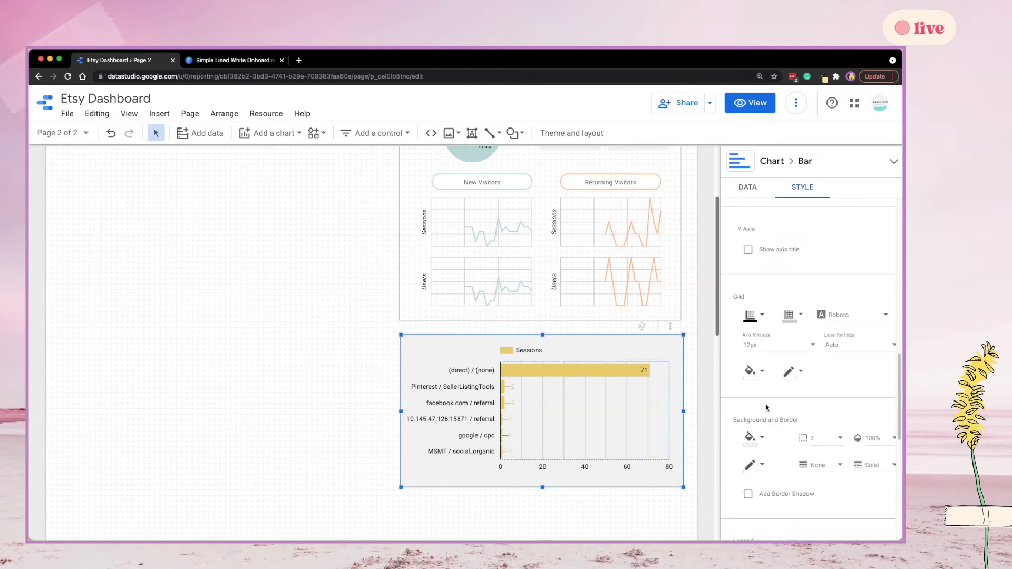
left_click(751, 431)
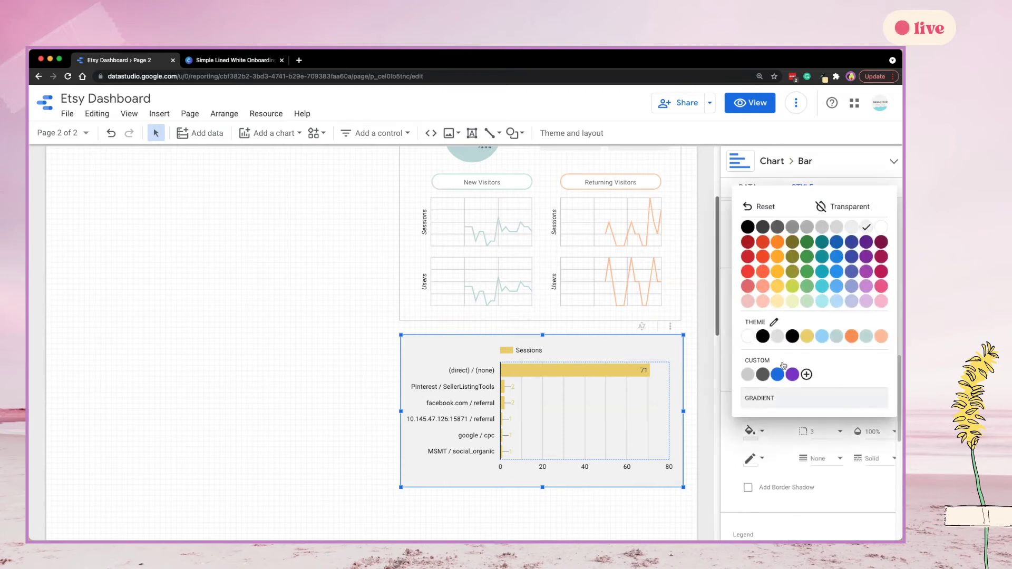
left_click(875, 222)
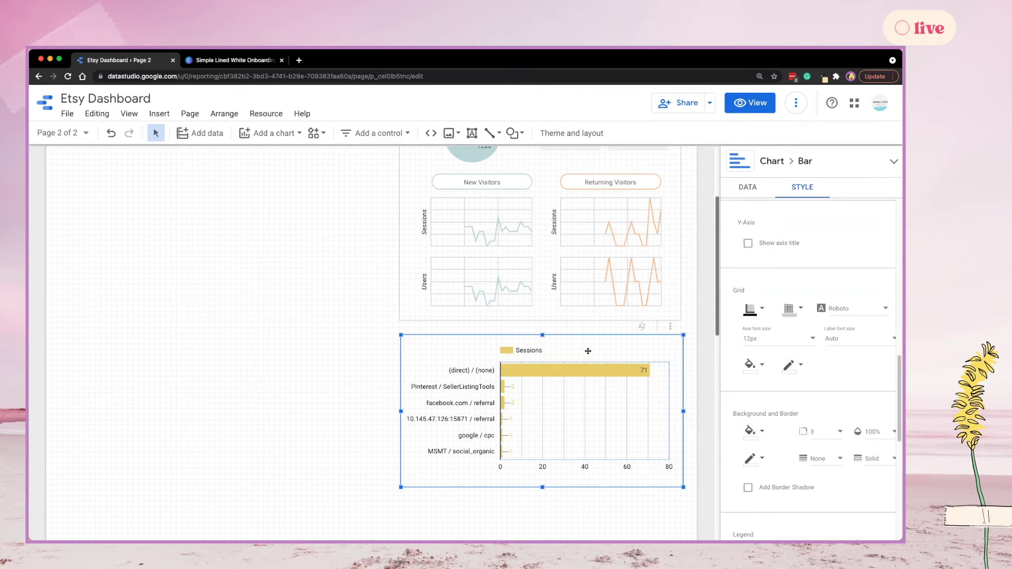
Shift the bar chart slightly left so its edges line up with the visitor panel above.
left_click_drag(589, 350, 587, 353)
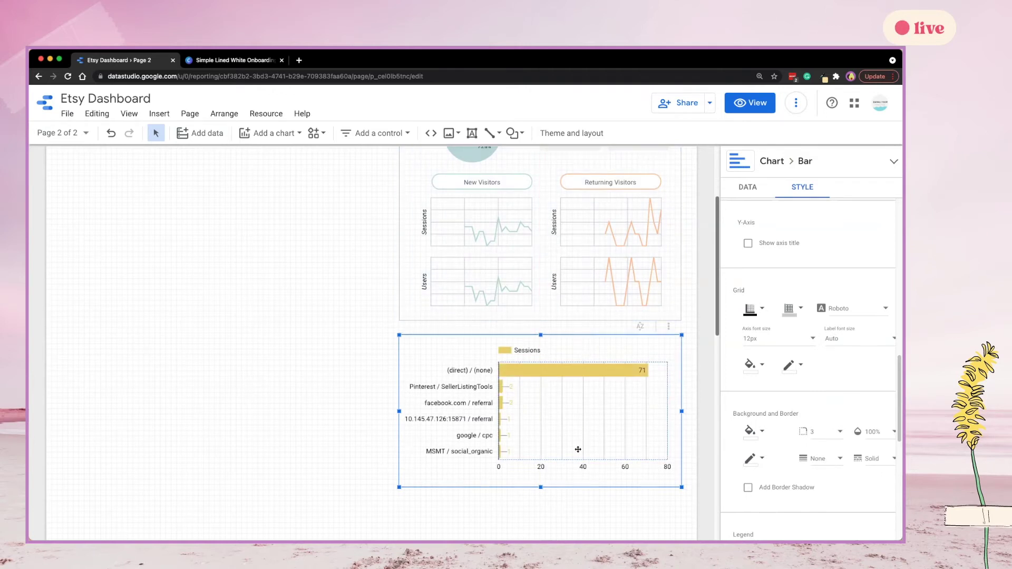
left_click(549, 519)
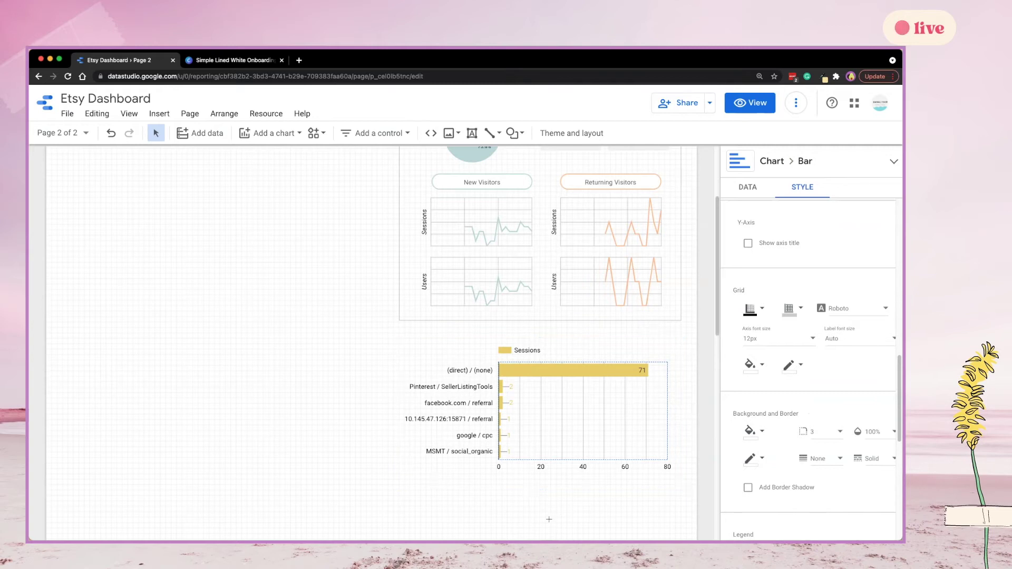
scroll(549, 519, "up", 3)
scroll(548, 519, "down", 2)
Set the bar chart's axis colour to dark grey.
left_click(547, 474)
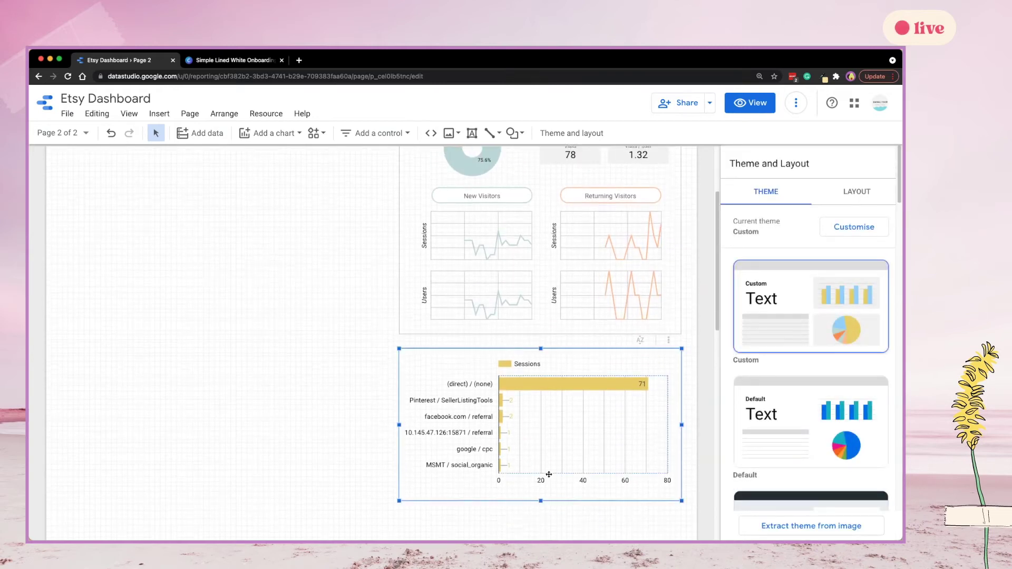
left_click(803, 187)
scroll(797, 304, "down", 10)
scroll(796, 304, "down", 1)
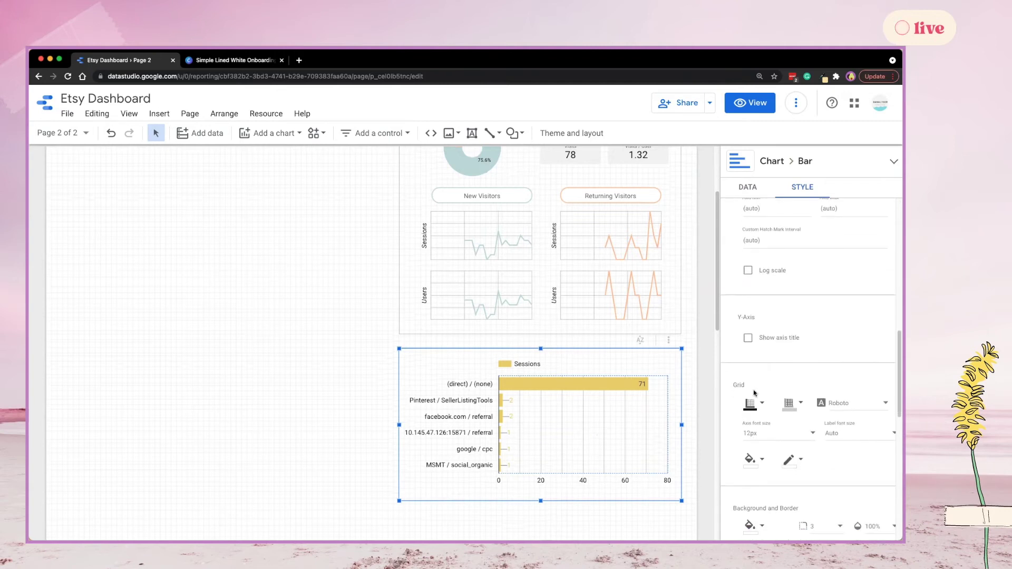
left_click(751, 404)
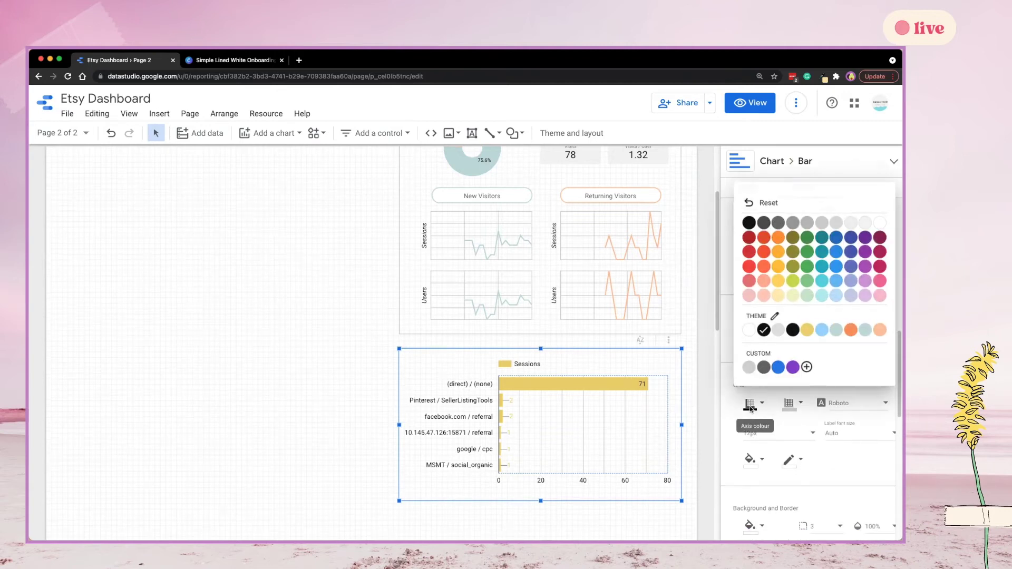
left_click(777, 223)
scroll(778, 242, "down", 3)
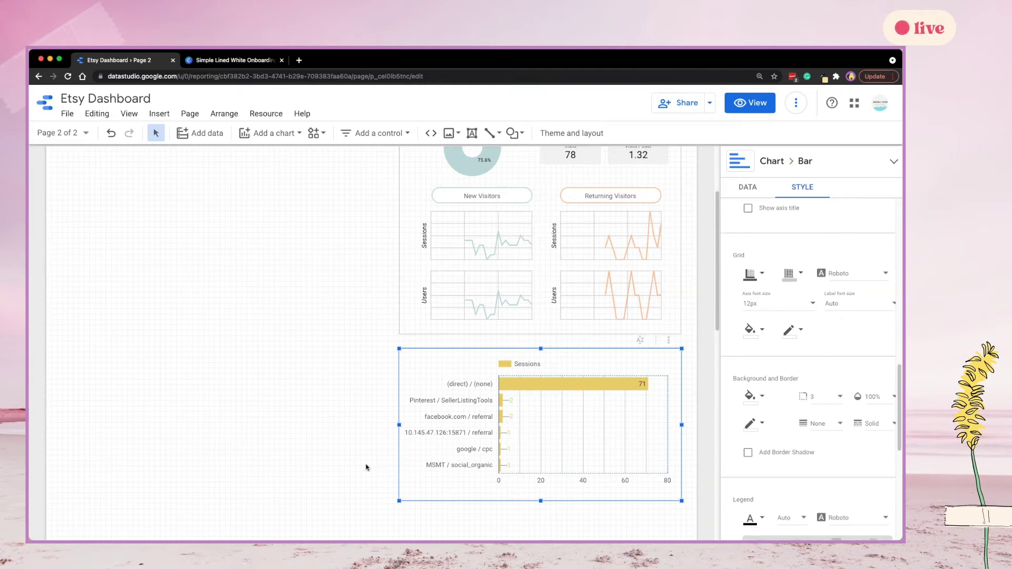
left_click(367, 467)
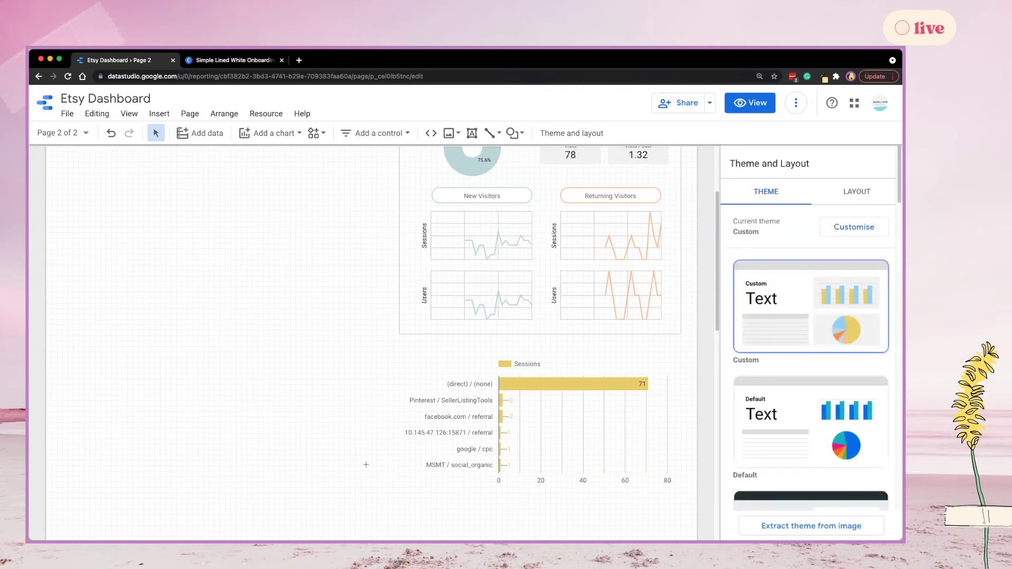
Add the heading "Top Acquisition Channel" above the bar chart's bars and select the chart.
scroll(366, 464, "up", 3)
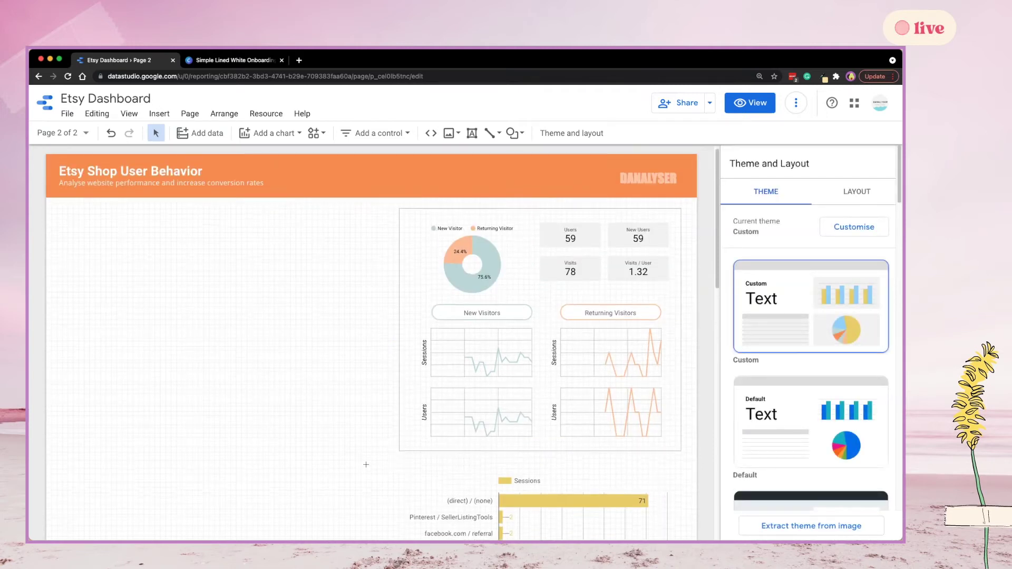
scroll(366, 464, "down", 3)
left_click(544, 425)
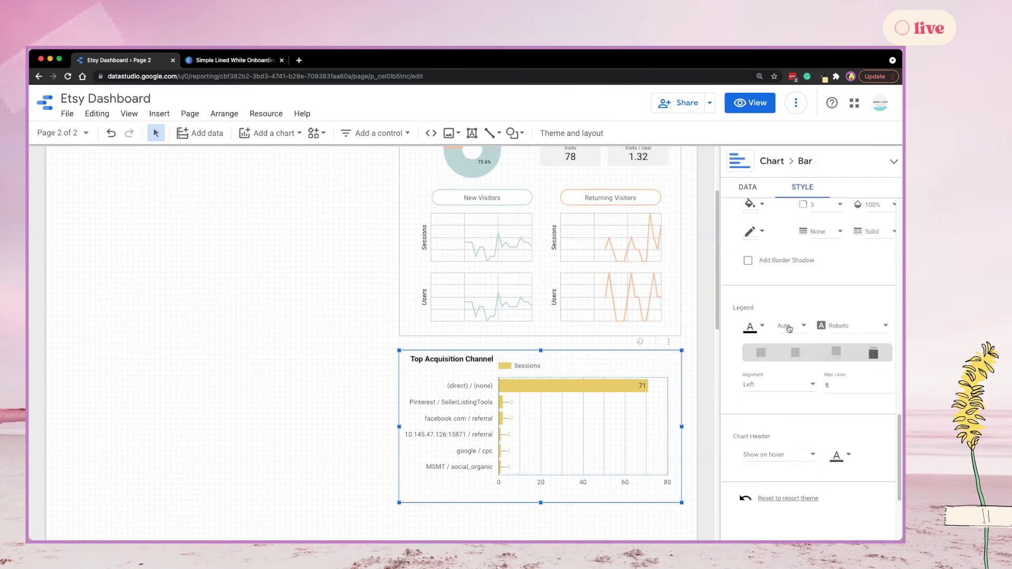
Give the Top Acquisition Channel bar chart a custom radial gradient background centred in light grey.
scroll(789, 329, "up", 1)
left_click(751, 259)
left_click(466, 332)
left_click(569, 362)
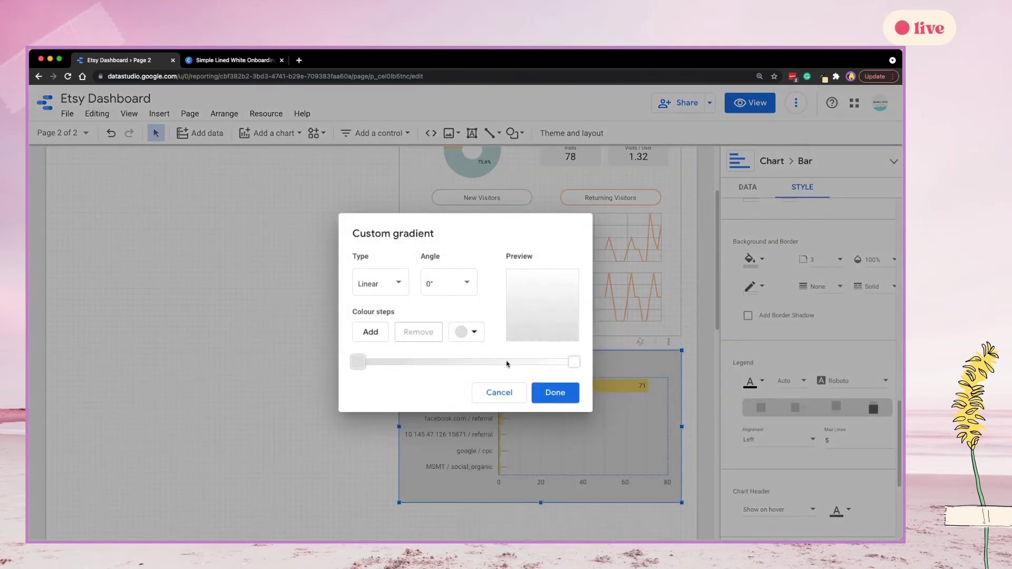
left_click(419, 332)
left_click(466, 331)
left_click(529, 377)
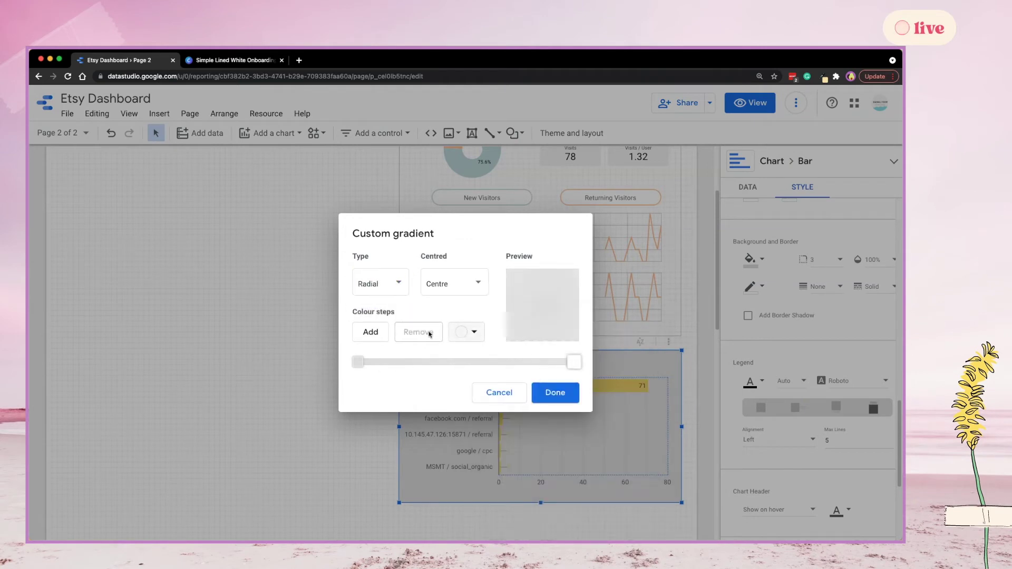
left_click(555, 392)
Change the bar chart's bars to orange and select the Top Acquisition Channel heading.
scroll(527, 316, "down", 1)
scroll(806, 316, "up", 4)
left_click(747, 343)
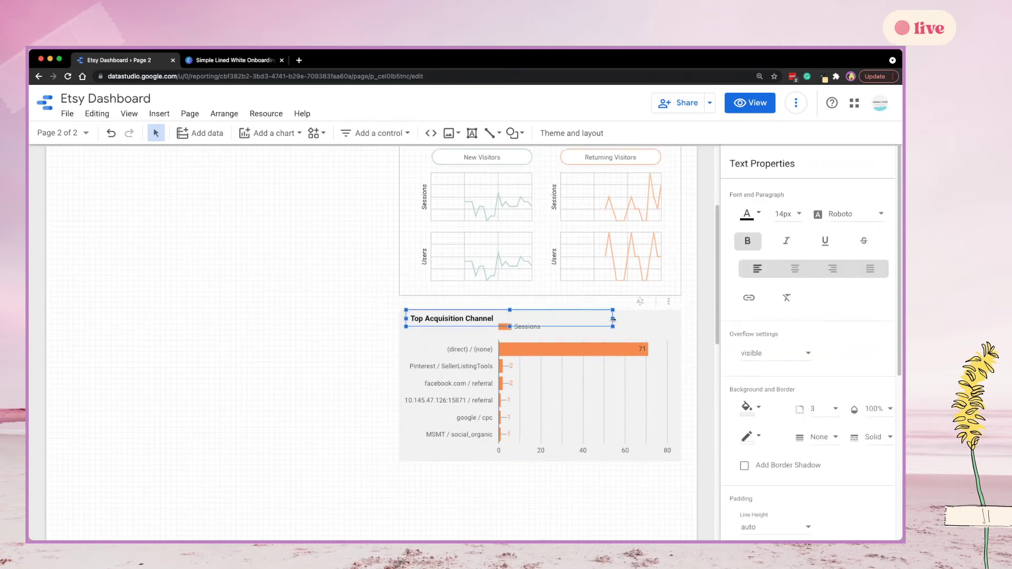
key("Delete")
Insert a time series chart in the empty area beside the visitor panel.
scroll(383, 464, "up", 3)
left_click(260, 133)
left_click(264, 240)
left_click(128, 337)
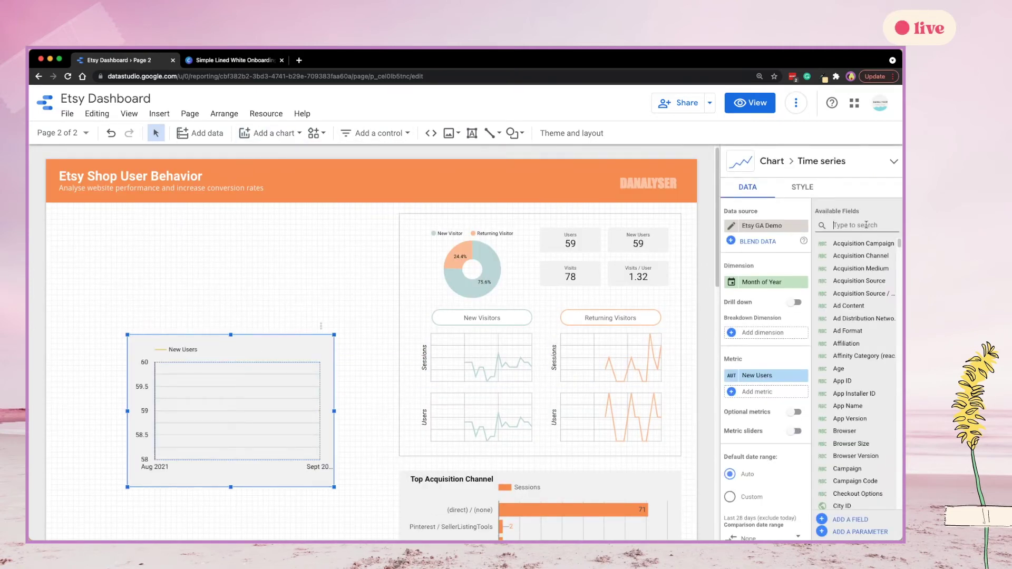
Enable drill down on the time series chart, keep only Date as its dimension and add Unique Page Views as a metric.
left_click(796, 301)
type("unique")
left_click_drag(876, 284, 769, 438)
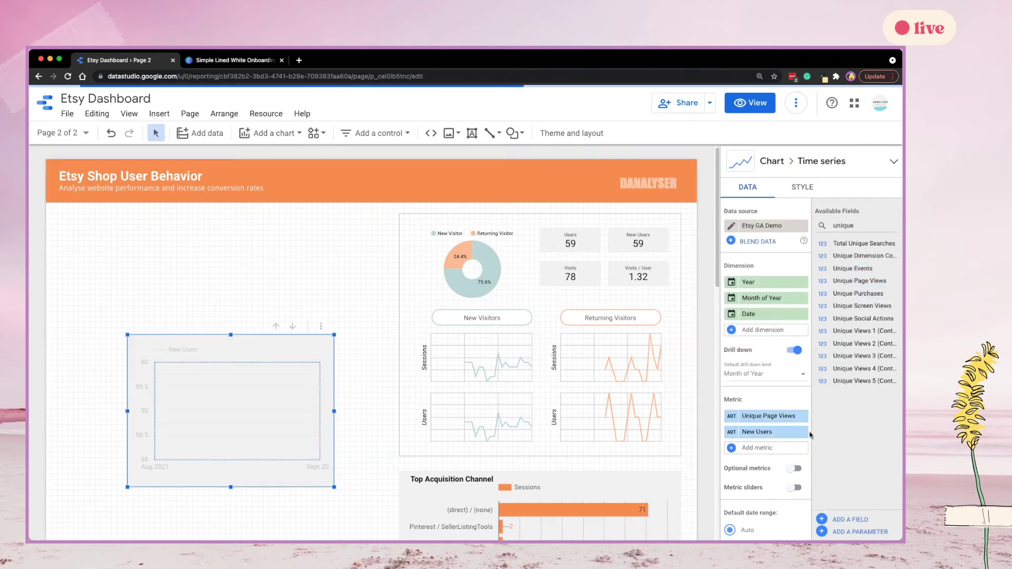
left_click(801, 433)
left_click(820, 433)
left_click(803, 282)
left_click(804, 282)
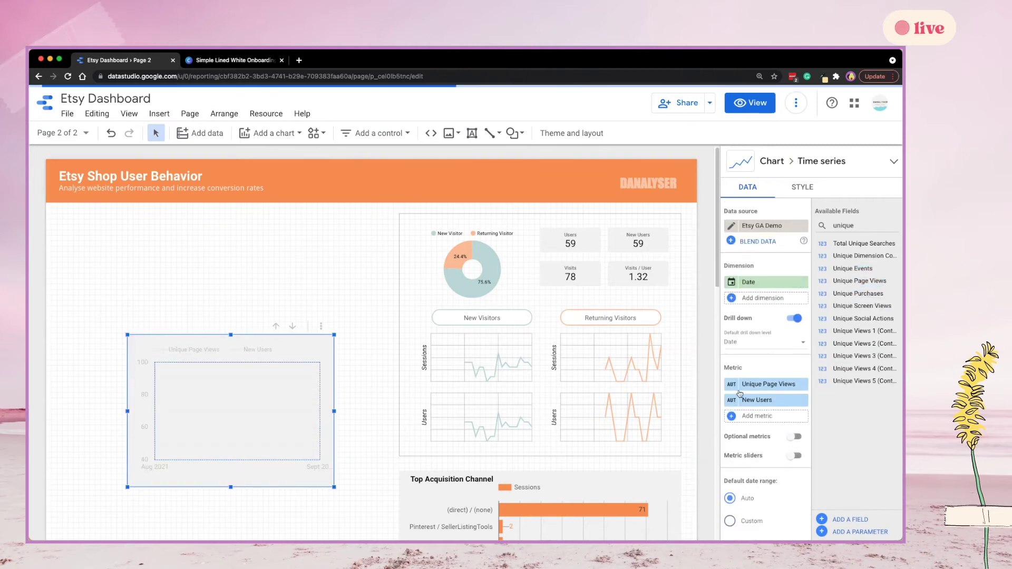
Move the time series chart towards the page's upper-left area and widen it to reach near the visitor panel.
left_click_drag(232, 411, 176, 363)
left_click_drag(279, 362, 343, 363)
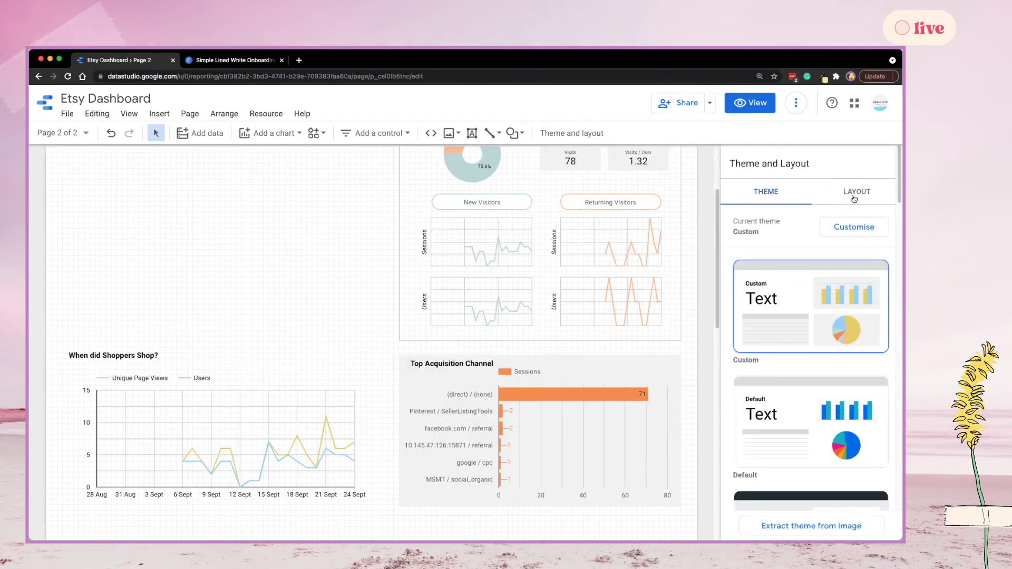
Set the page's canvas height to 900 px in the report layout settings.
left_click(856, 181)
scroll(815, 328, "down", 5)
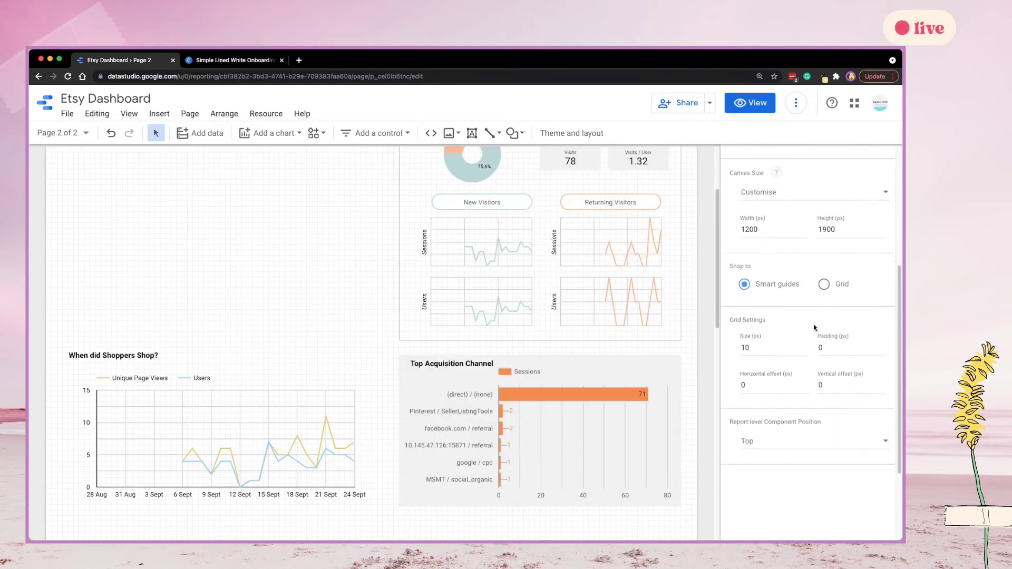
scroll(815, 328, "up", 1)
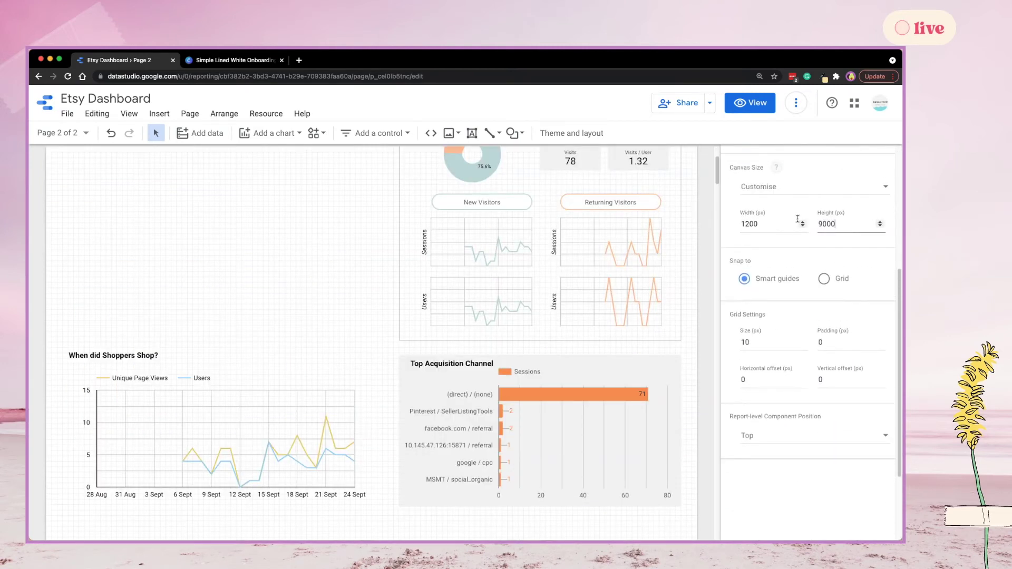
type("9005")
type("900")
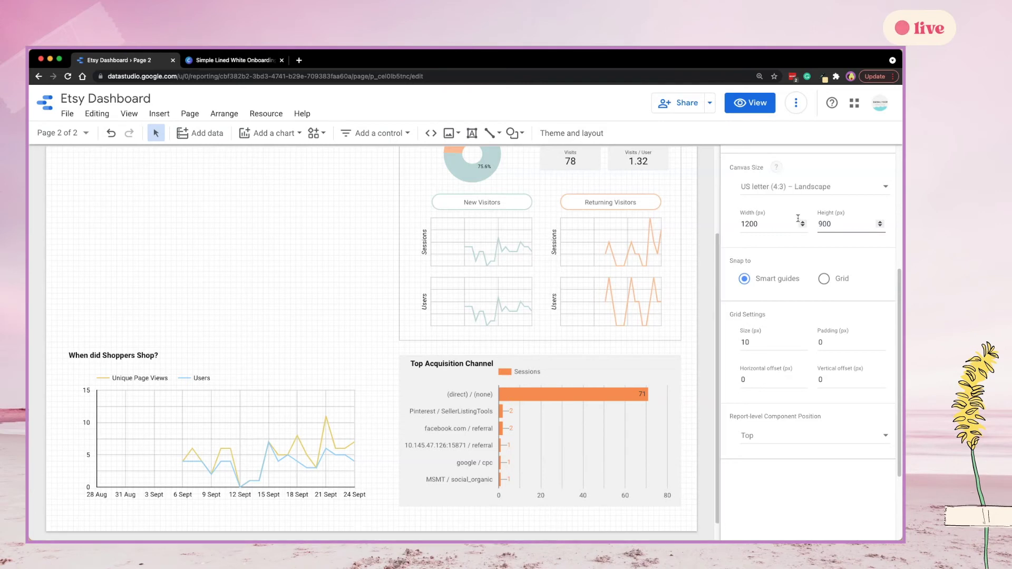
Try to switch the canvas size to Customise and re-enter 900 px as its height.
left_click(835, 192)
left_click(815, 267)
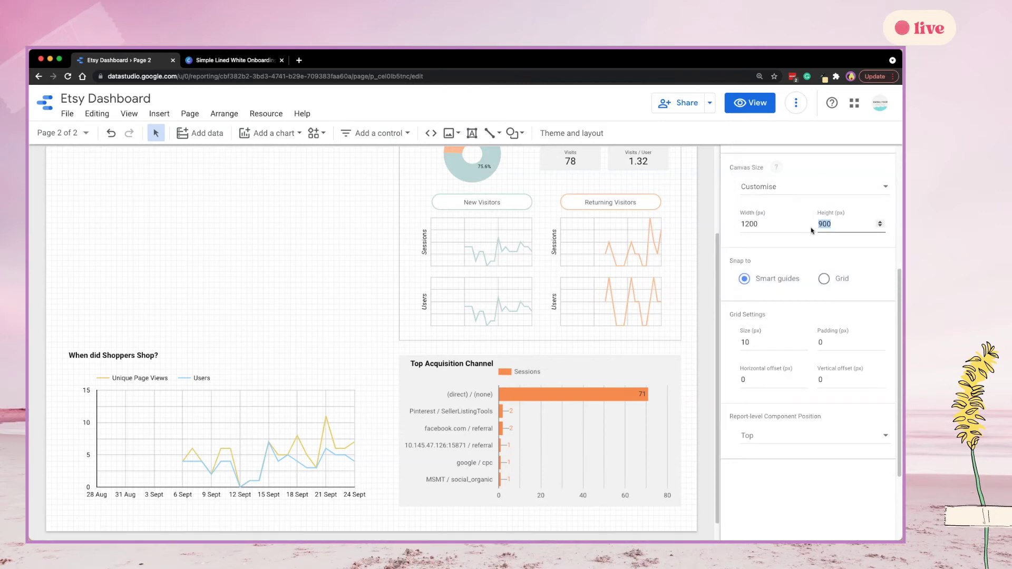
left_click(851, 189)
left_click(808, 268)
left_click(790, 228)
type("900")
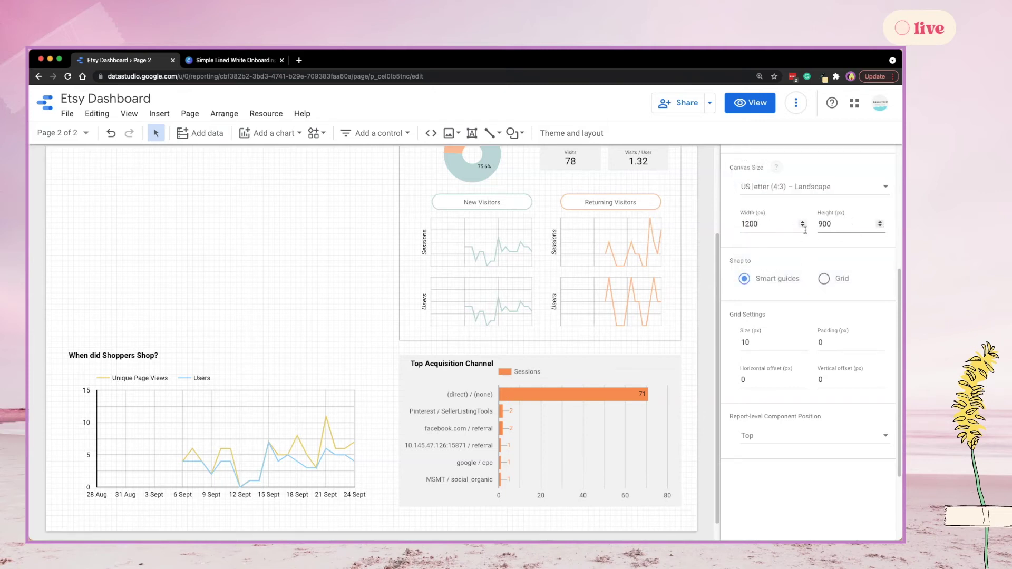
Set the canvas size to Customise and reduce its height to 882 px.
left_click(851, 195)
left_click(809, 267)
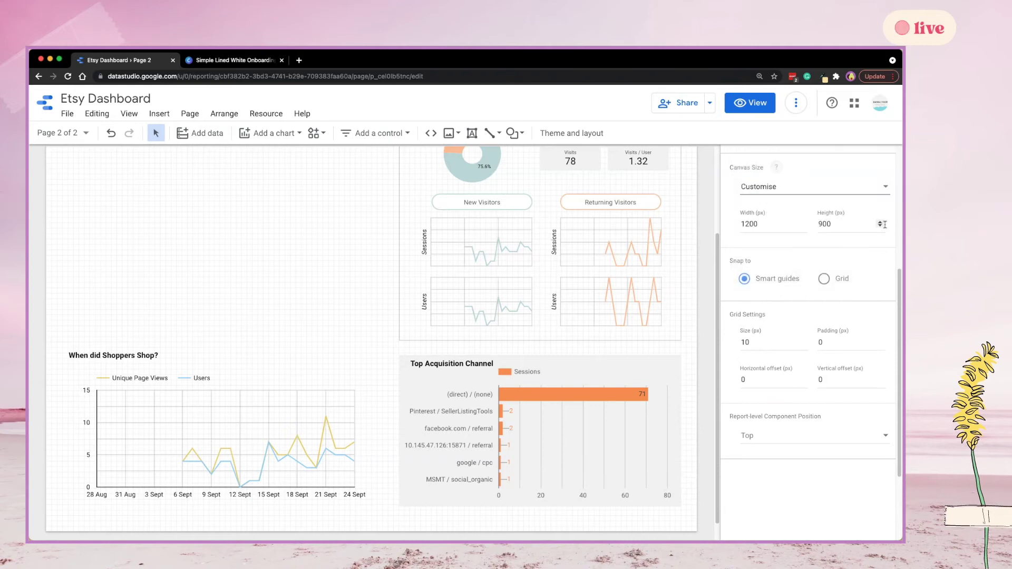
left_click_drag(880, 227, 880, 225)
scroll(339, 341, "down", 1)
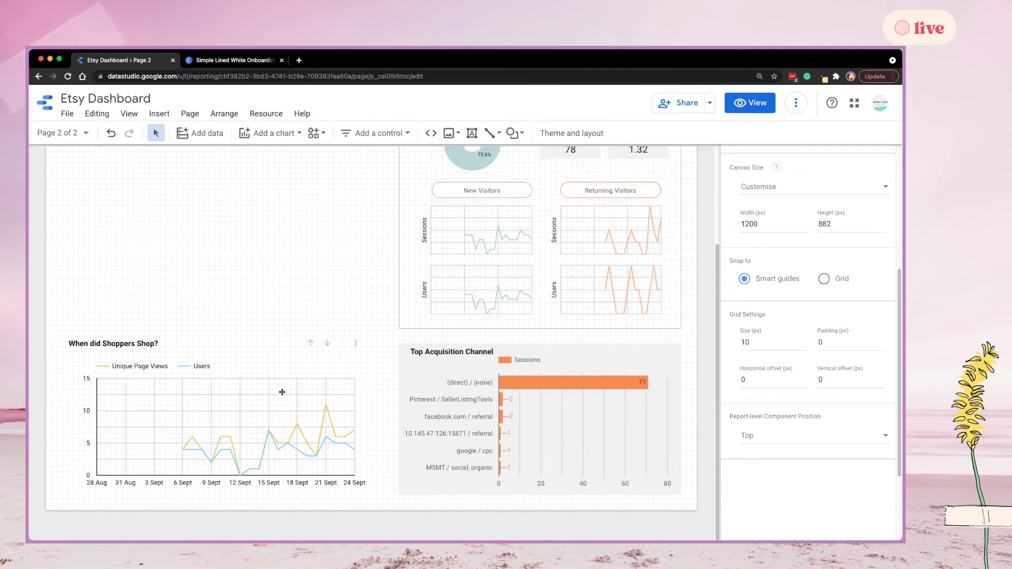
Choose the Master Sheet for Etsy Dashboard spreadsheet and its Sales worksheet as Google Sheets data to add.
scroll(258, 364, "up", 3)
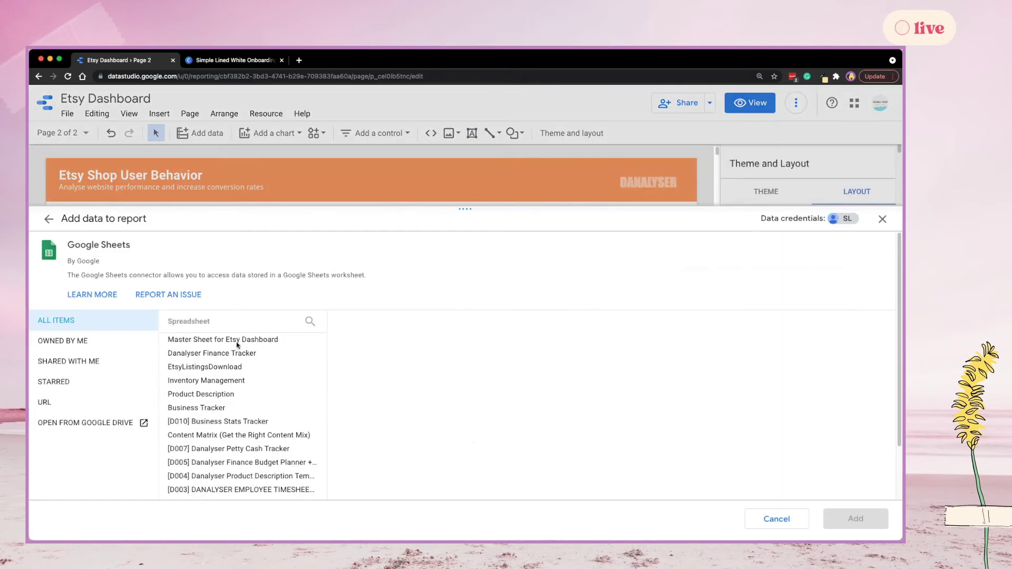
left_click(239, 340)
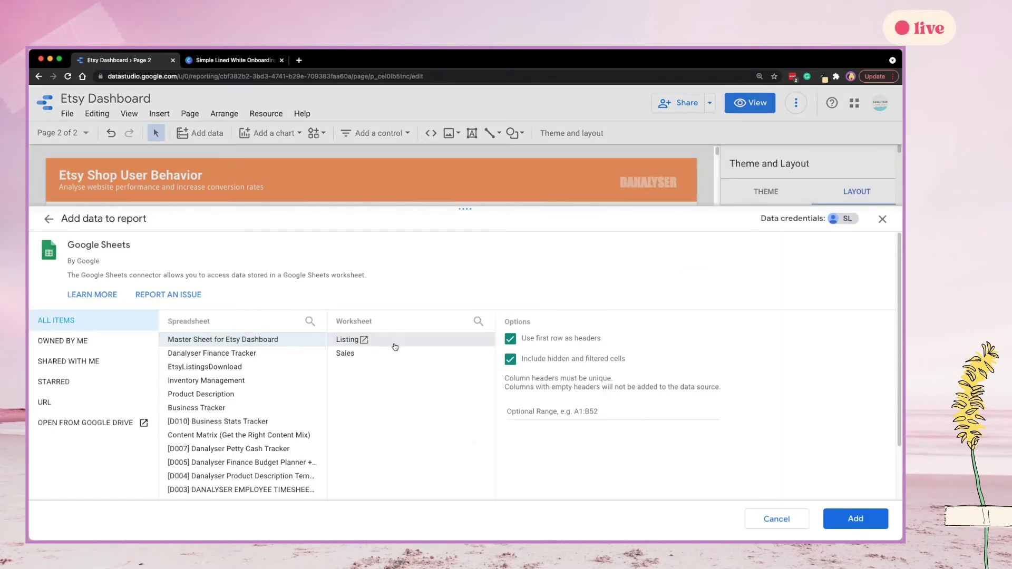
left_click(392, 357)
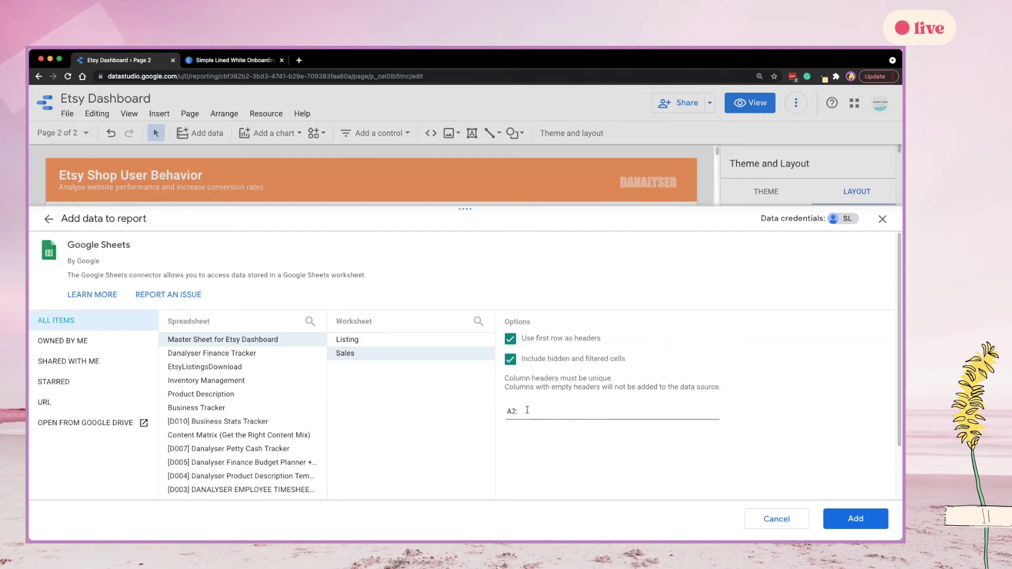
Switch to the Master Sheet for Etsy Dashboard in Google Sheets and check which columns the Listing worksheet covers.
key("super+grave")
left_click(357, 60)
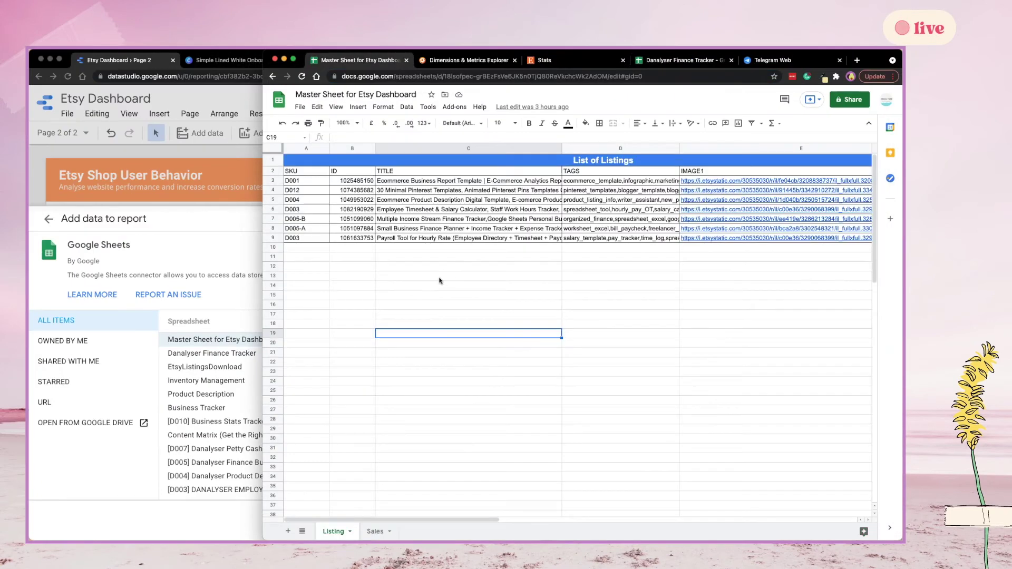
scroll(450, 522, "right", 5)
scroll(450, 523, "left", 5)
key("super+grave")
Add the Listing worksheet with the range A2:E to the report as a data source.
left_click(440, 343)
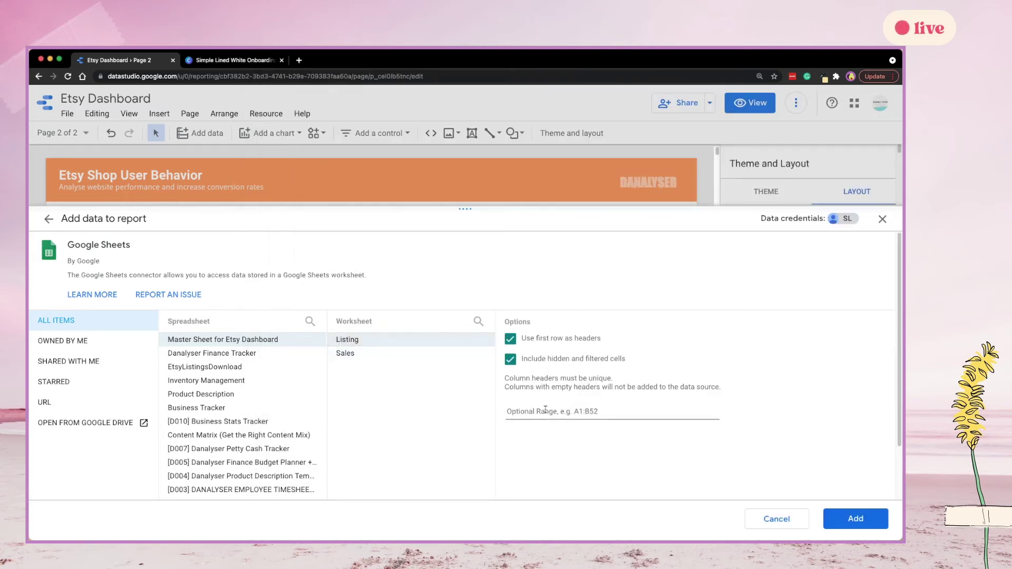
left_click(550, 414)
type("A2:E")
left_click(855, 519)
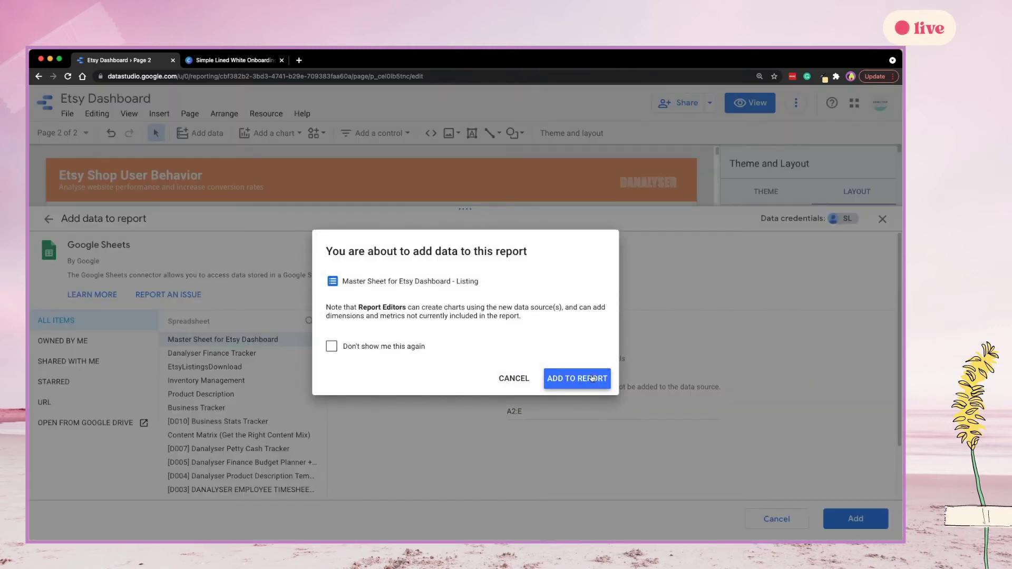
left_click(593, 378)
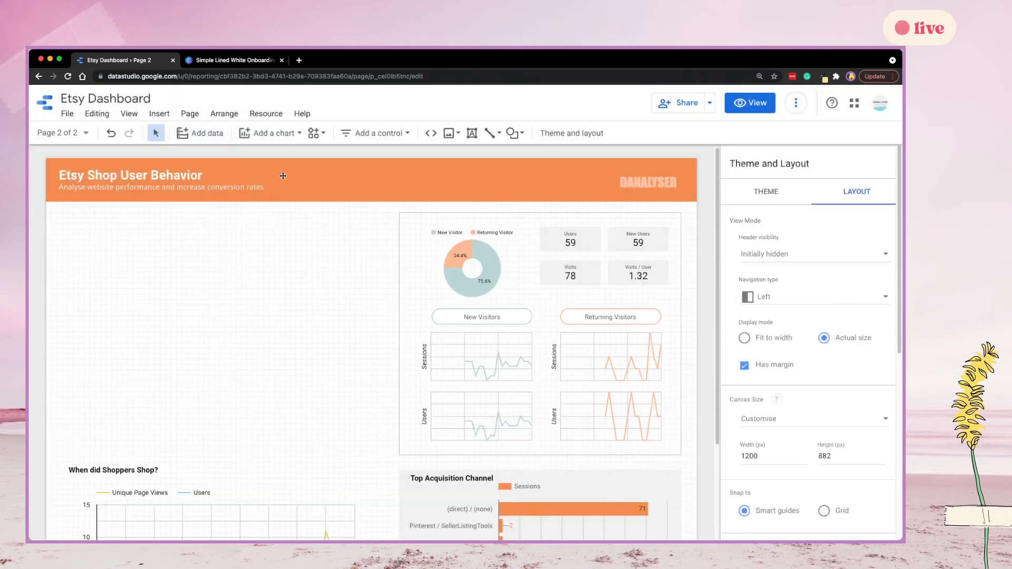
Insert a table above the "When did Shoppers Shop?" chart and set its dimension to IMAGE1.
left_click(282, 138)
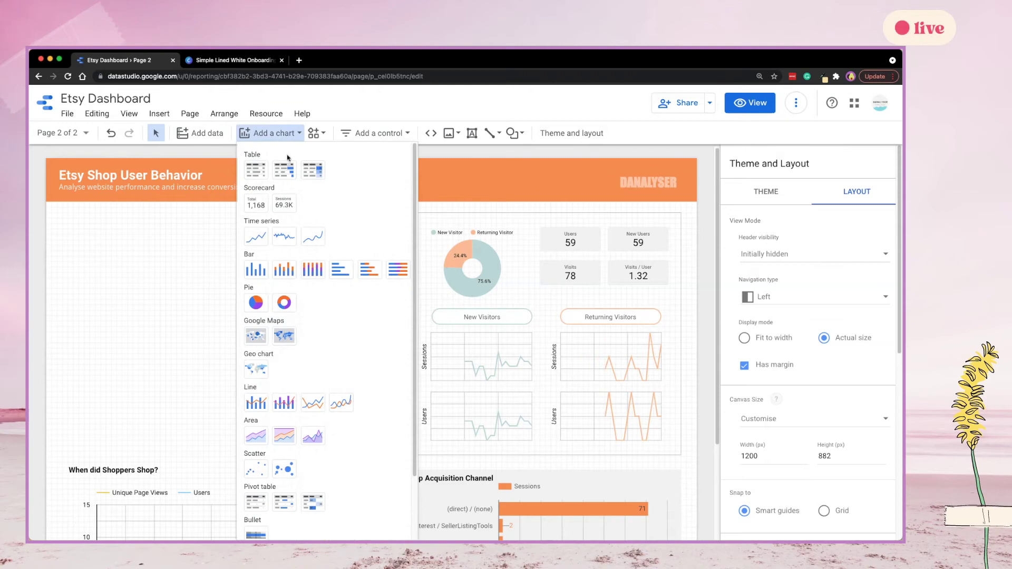
left_click(254, 174)
left_click(225, 307)
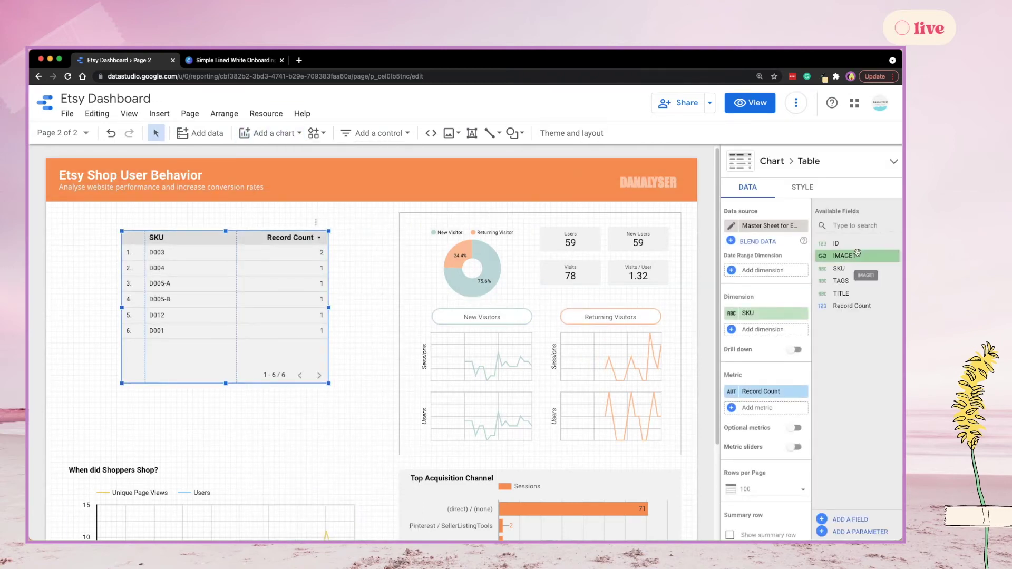
left_click_drag(859, 260, 777, 314)
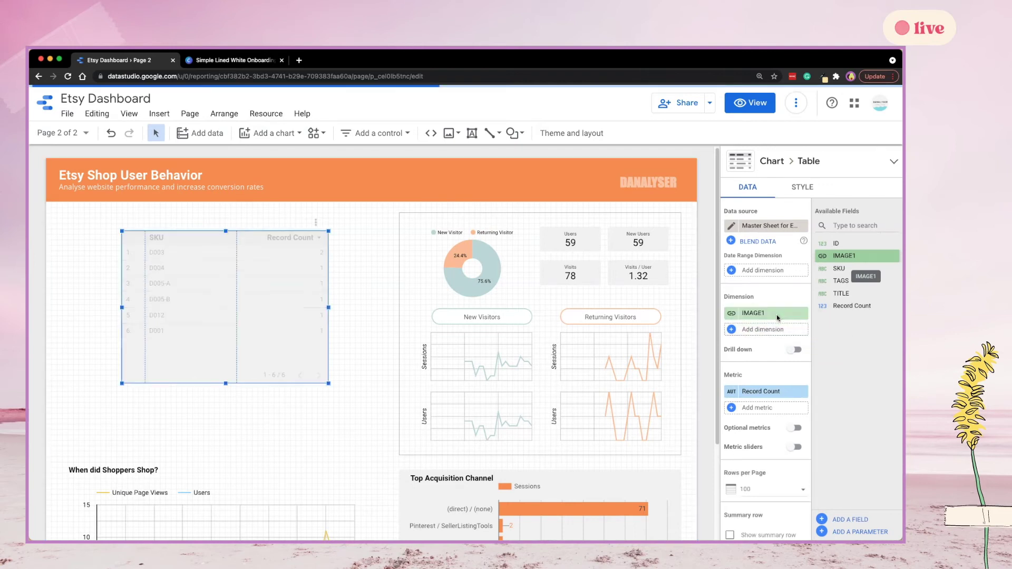
Change the IMAGE1 field's type from URL to Image in the Listing data source.
left_click(731, 226)
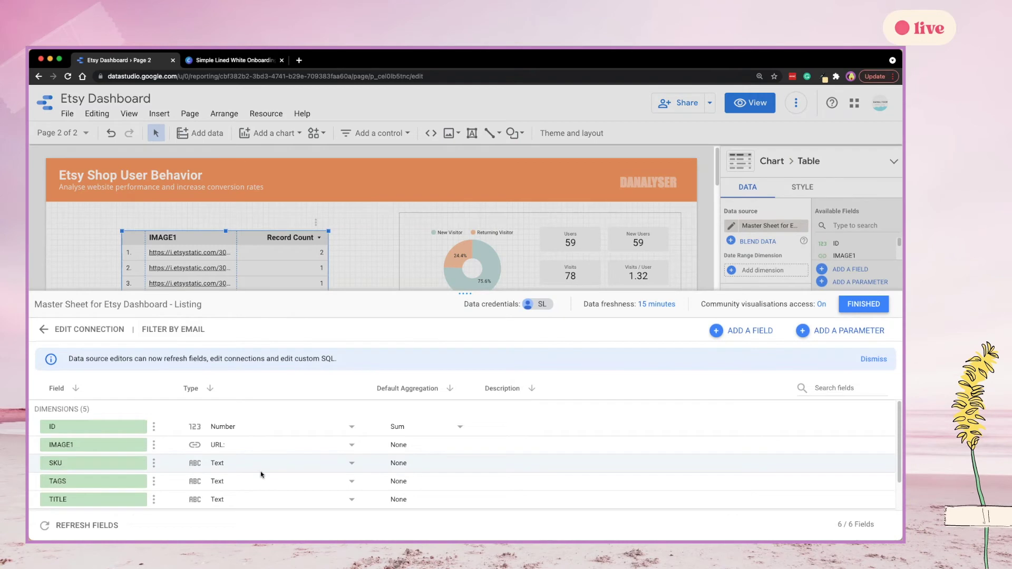
scroll(262, 474, "down", 1)
left_click(248, 430)
mouse_move(250, 515)
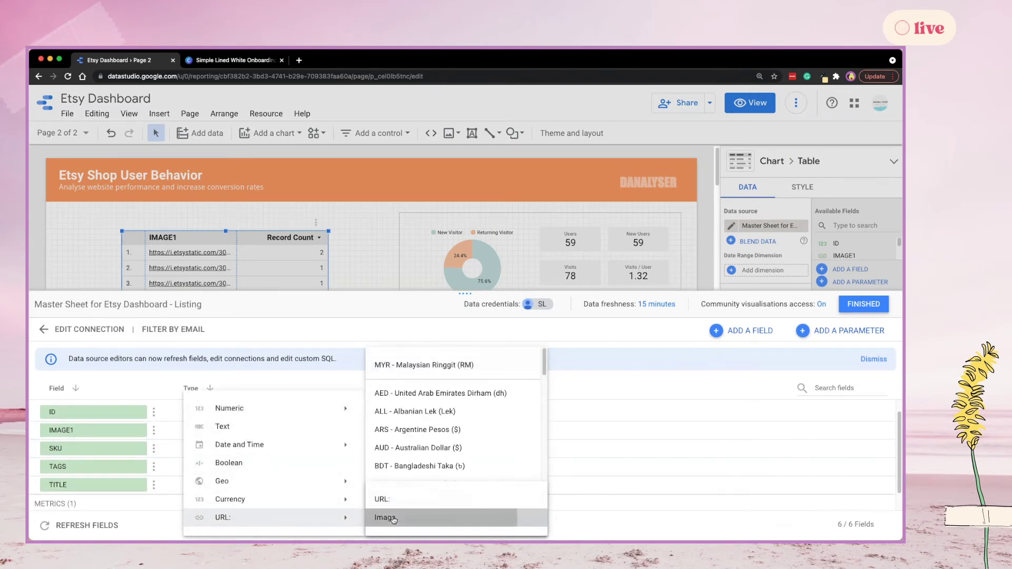
left_click(388, 517)
left_click(863, 305)
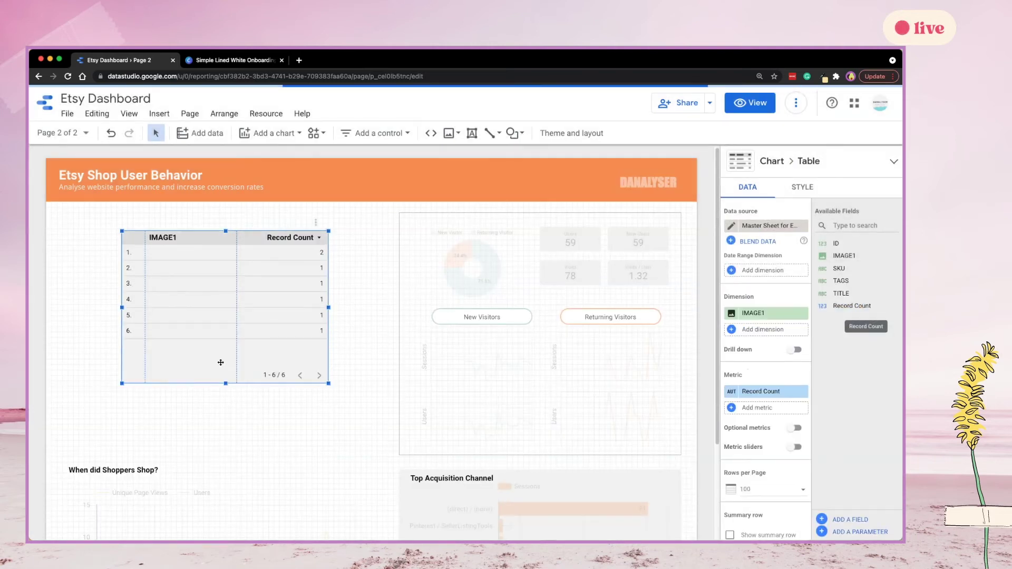
Move the image table to the page's upper-left area and enlarge it to fill the space beside the visitor panel.
left_click_drag(248, 345, 200, 338)
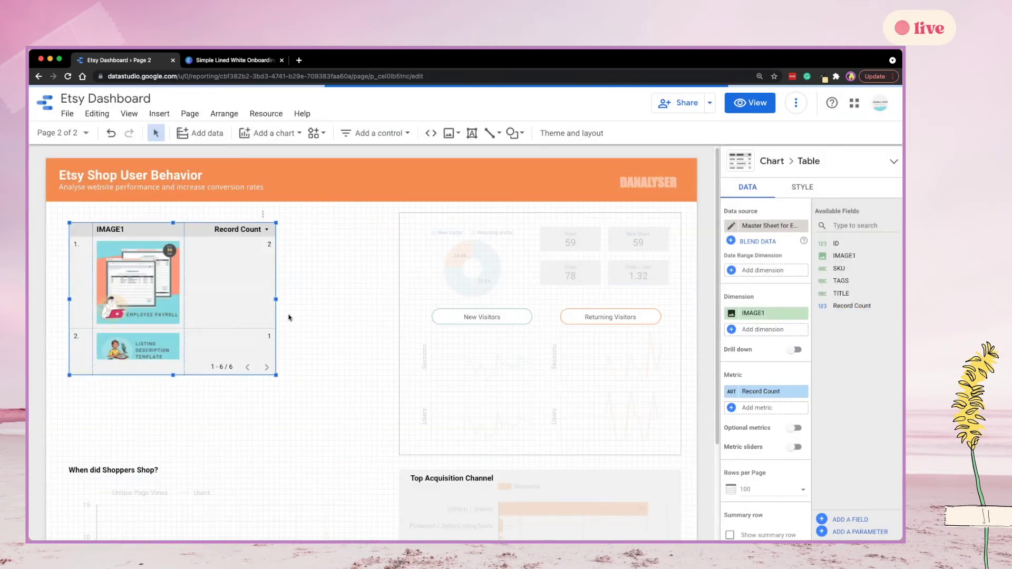
left_click_drag(275, 299, 385, 304)
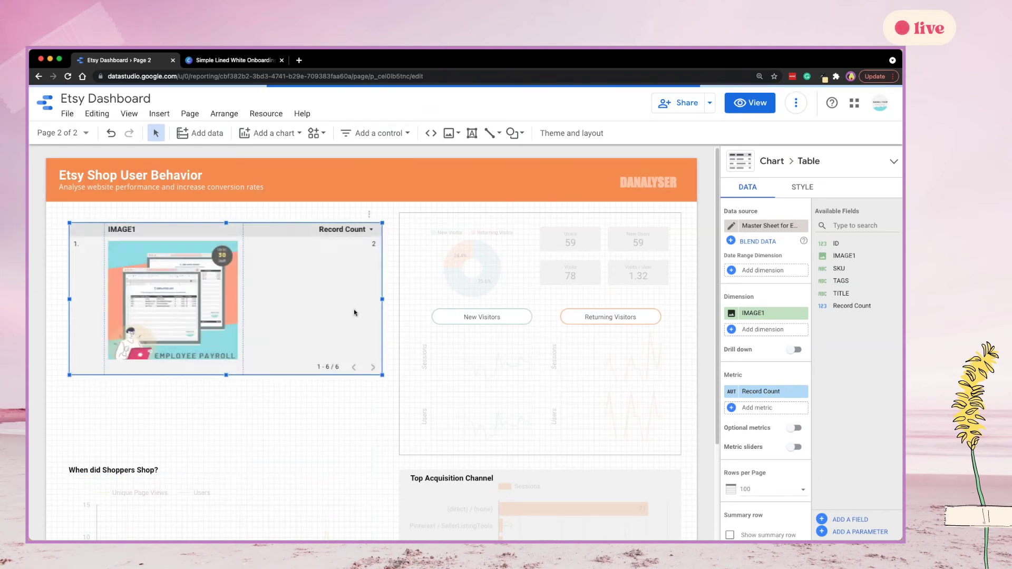
left_click_drag(225, 376, 225, 447)
left_click_drag(254, 368, 249, 358)
left_click_drag(247, 355, 246, 355)
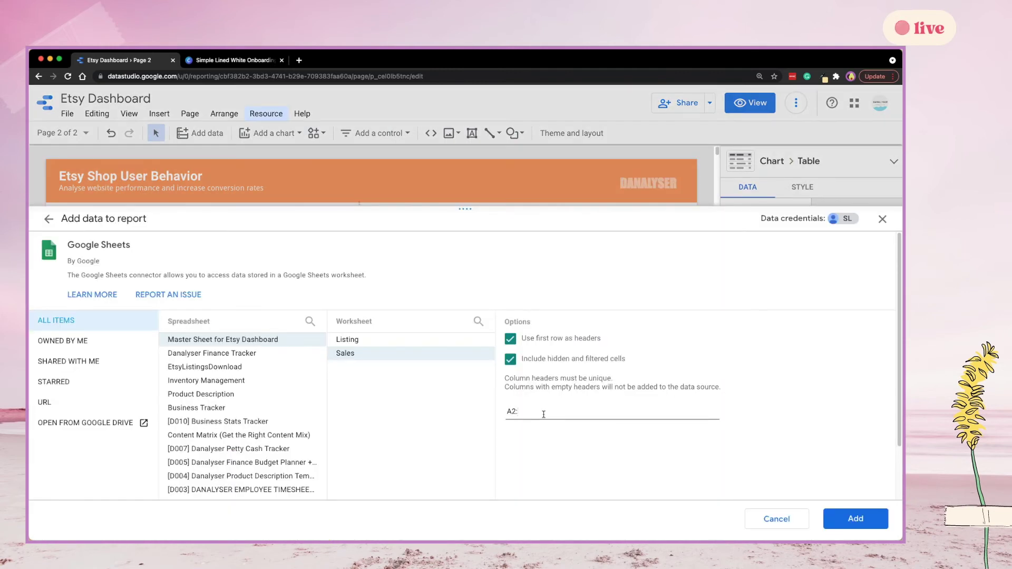
Add the Sales worksheet with the range A2:G to the report as a data source.
left_click(877, 527)
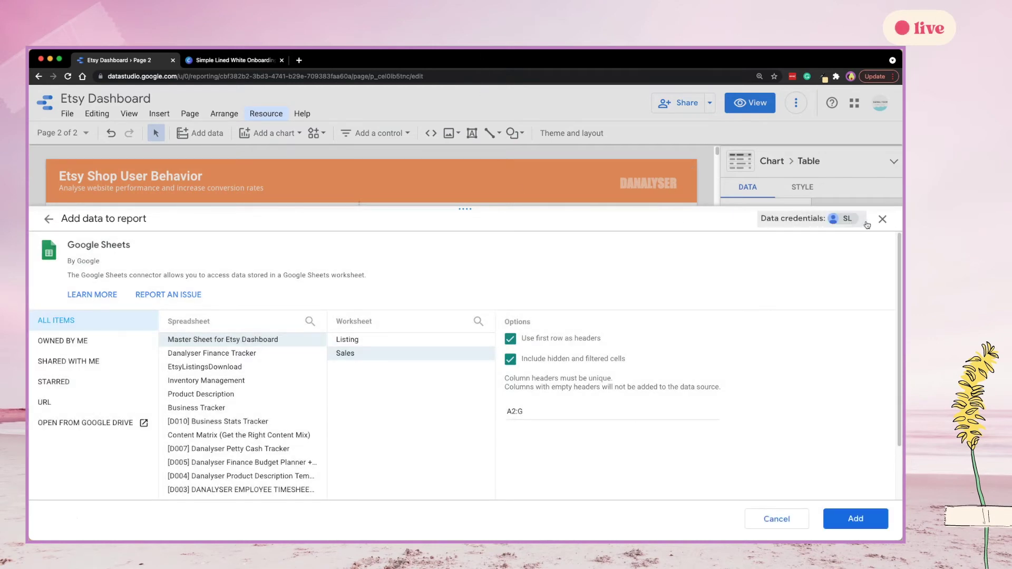
left_click(852, 517)
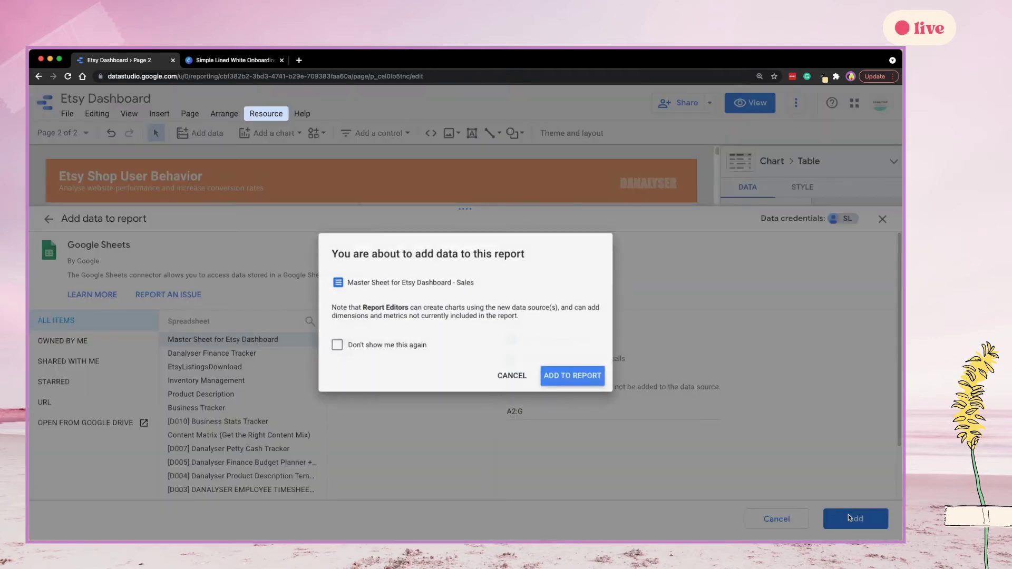
left_click(550, 379)
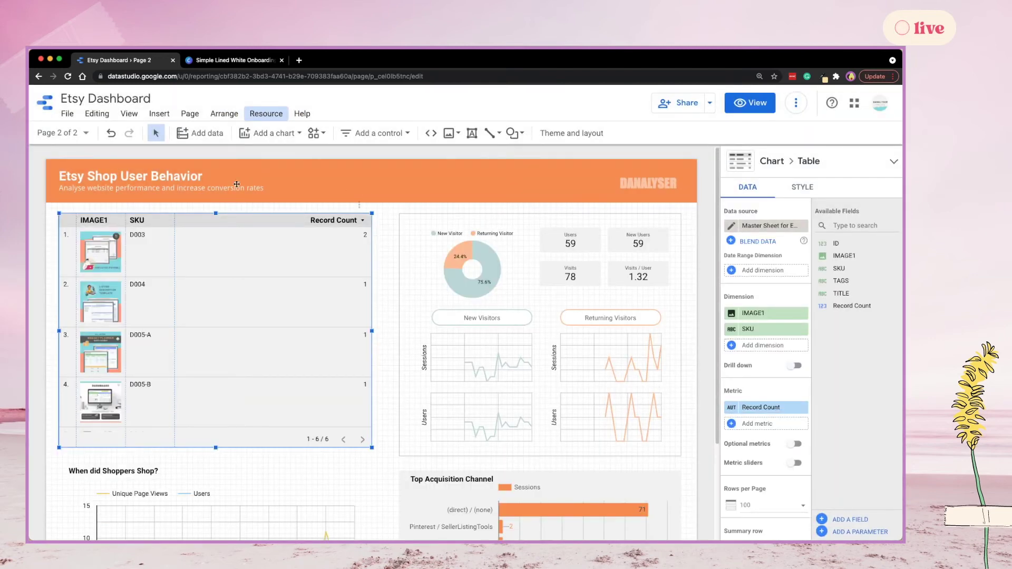
Insert a second table using the Sales data over the listing image table.
left_click(285, 136)
left_click(248, 175)
left_click(225, 269)
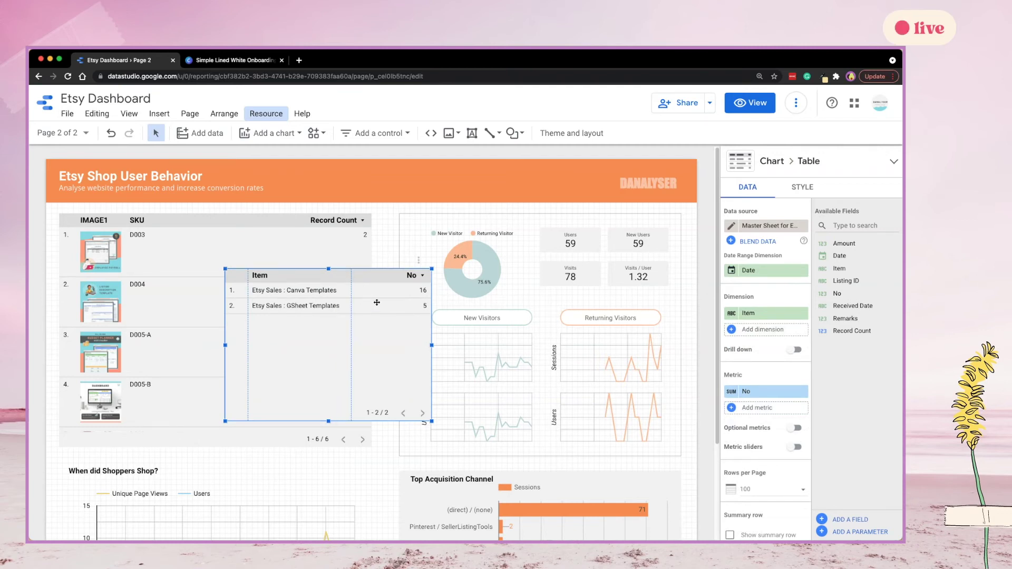
Blend the listing image table with the Sales table into a new table and open the blend for editing in an enlarged editor.
left_click(298, 222)
right_click(296, 227)
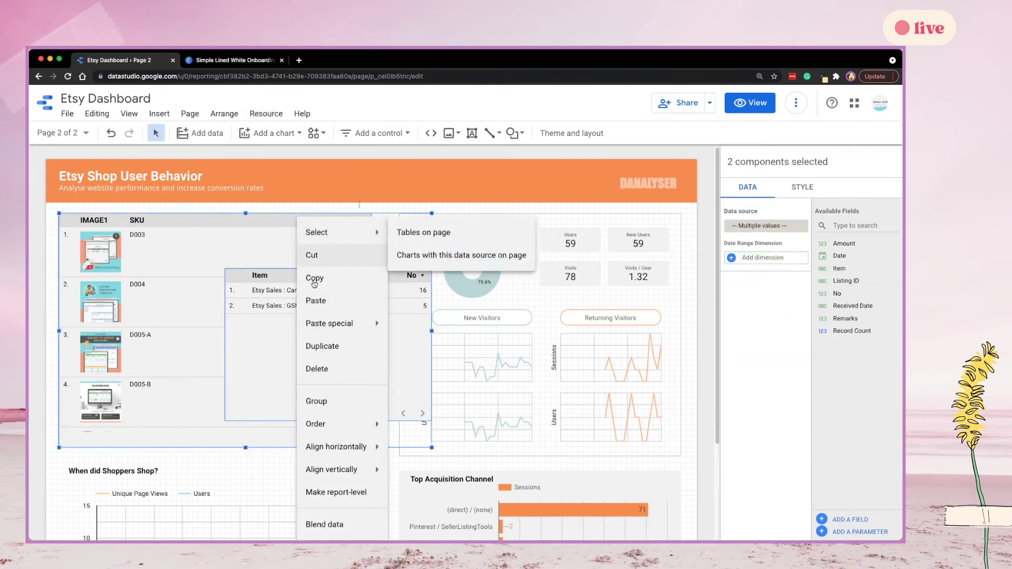
left_click(327, 522)
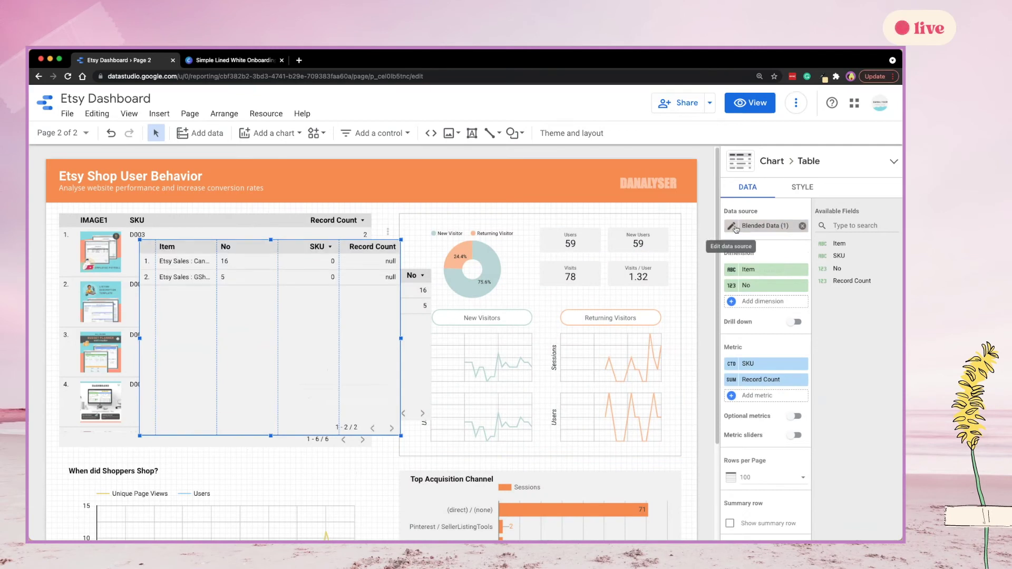
left_click(732, 226)
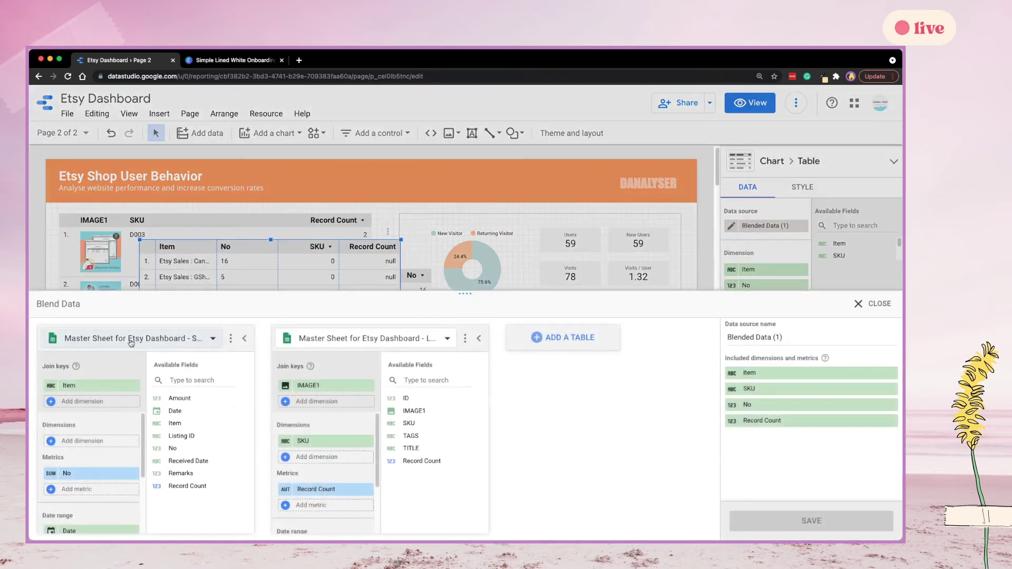
left_click_drag(472, 296, 482, 177)
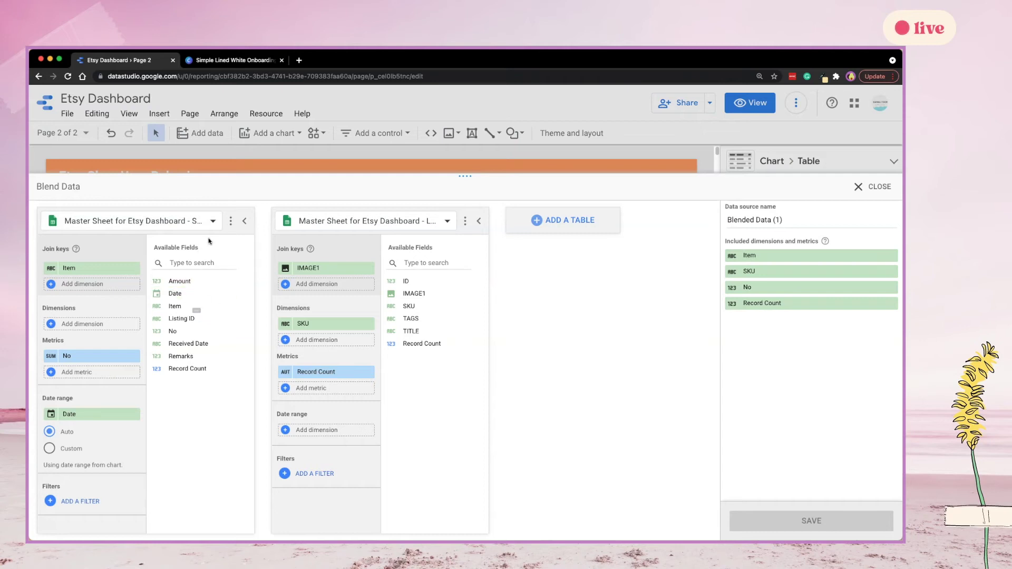
Change the first table of the blend to the Master Sheet for Etsy Dashboard - Listing data source.
left_click(213, 221)
left_click(135, 296)
left_click(136, 324)
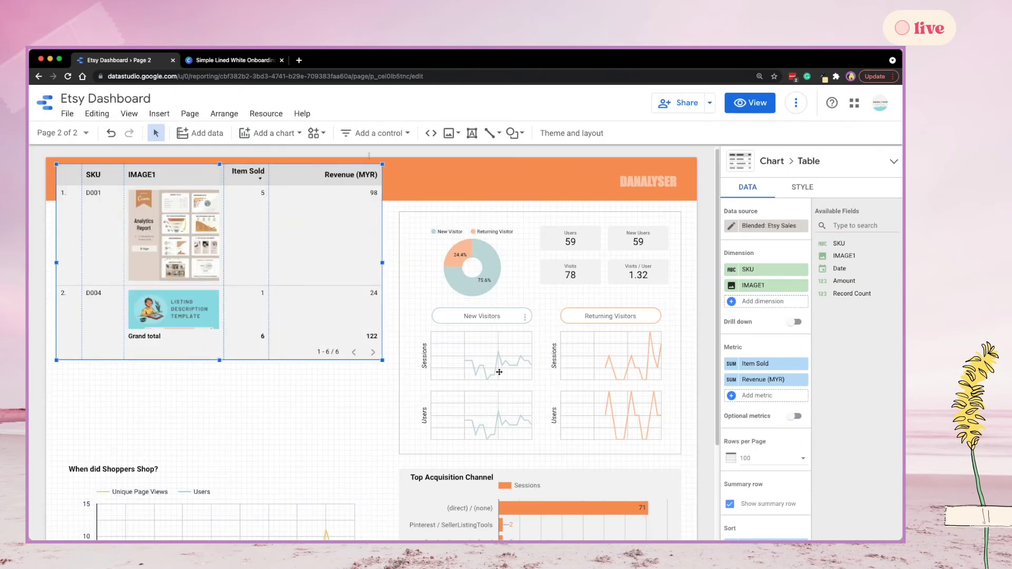
Shorten the blended SKU product table and place the Etsy GA Demo table of page views and users directly beneath it.
left_click_drag(331, 508, 330, 406)
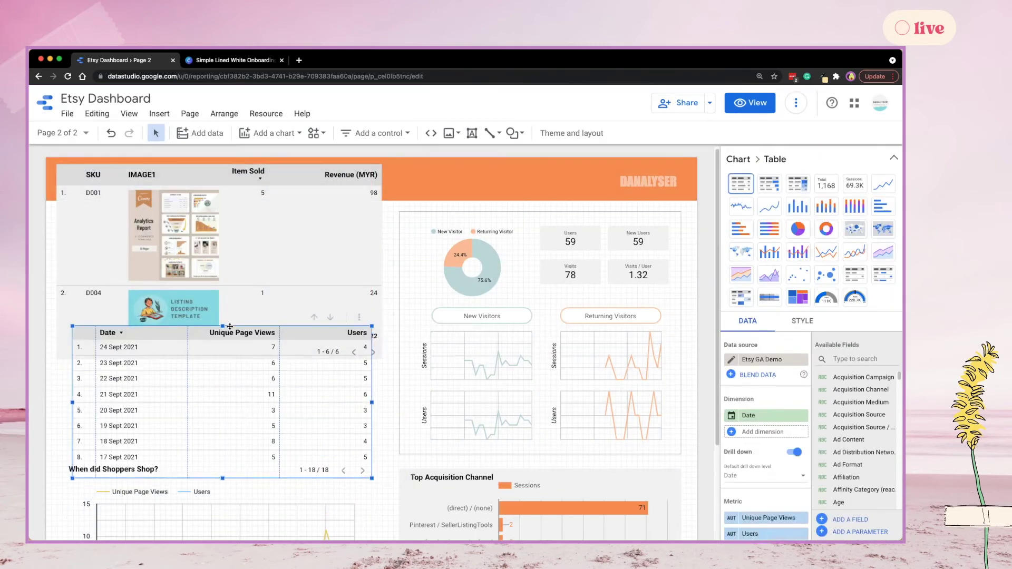
left_click(224, 178)
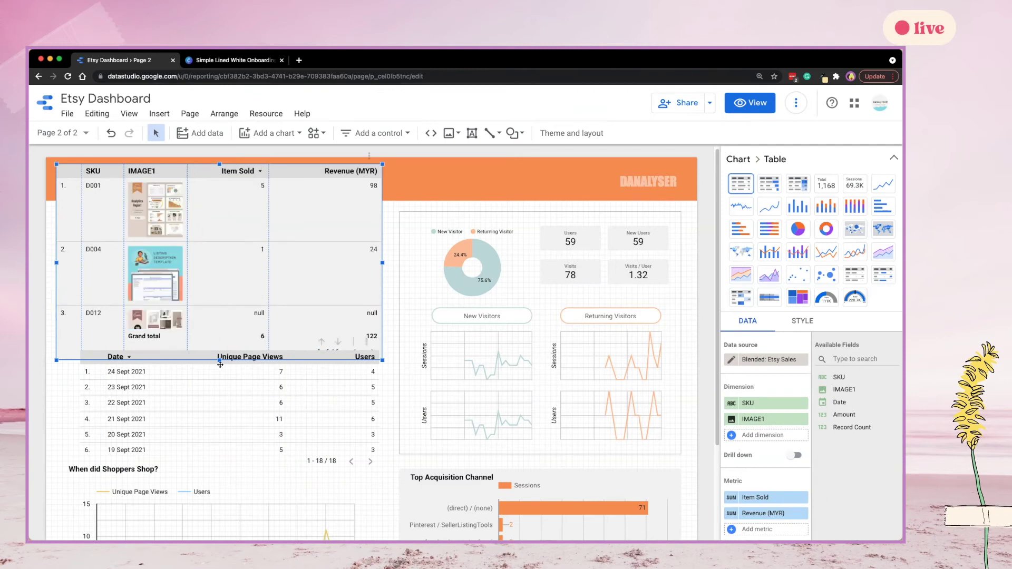
left_click_drag(219, 360, 220, 305)
left_click_drag(233, 390, 233, 354)
Try Page Title as the dimension of the lower Etsy GA Demo table.
left_click(864, 359)
type("title")
left_click_drag(847, 377, 759, 416)
left_click_drag(180, 337, 213, 320)
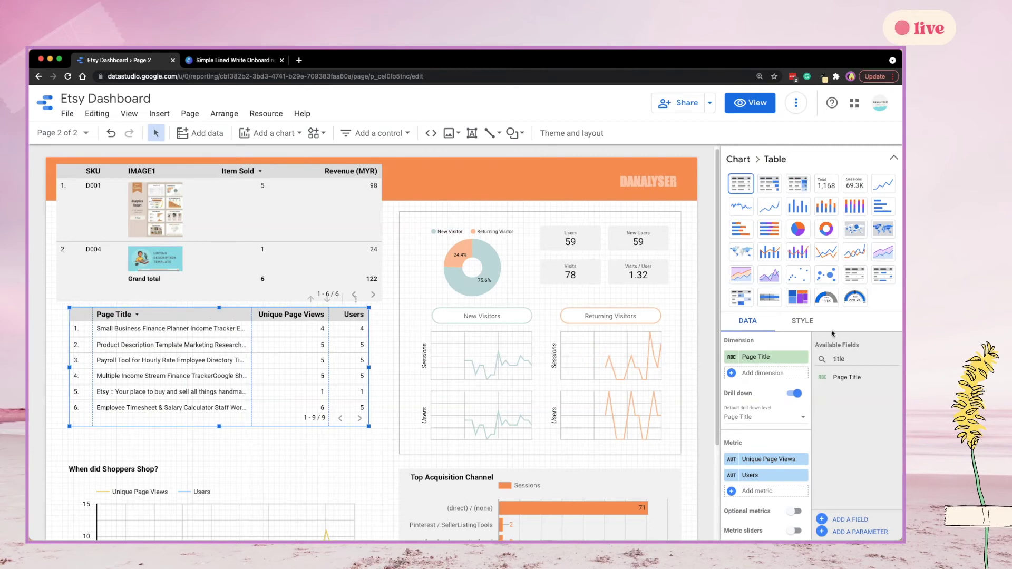
Set the lower table's dimension to Page and turn on text wrapping for its body so full paths show.
type("page")
left_click_drag(840, 477, 771, 359)
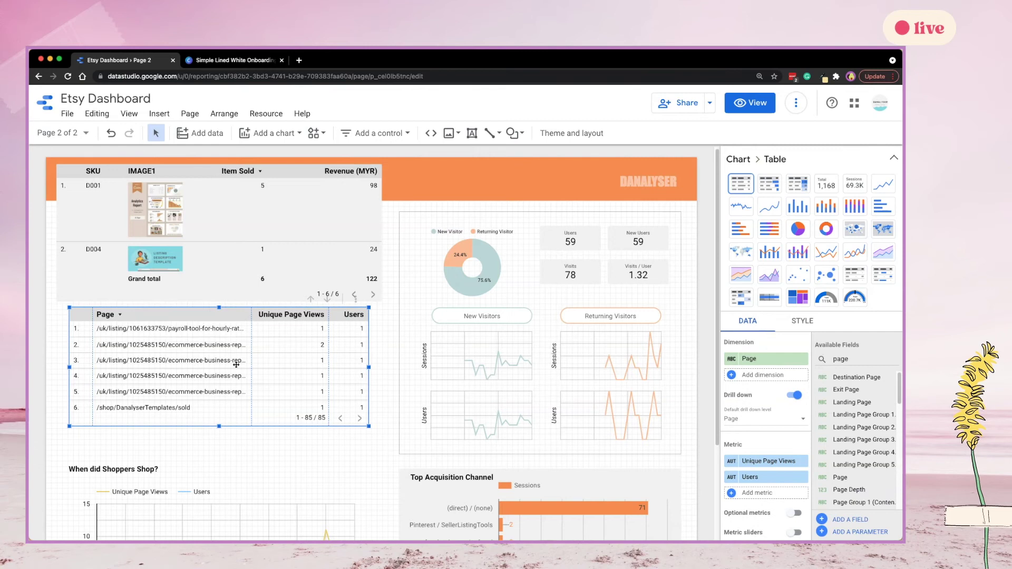
left_click(801, 321)
scroll(808, 422, "down", 5)
left_click(729, 423)
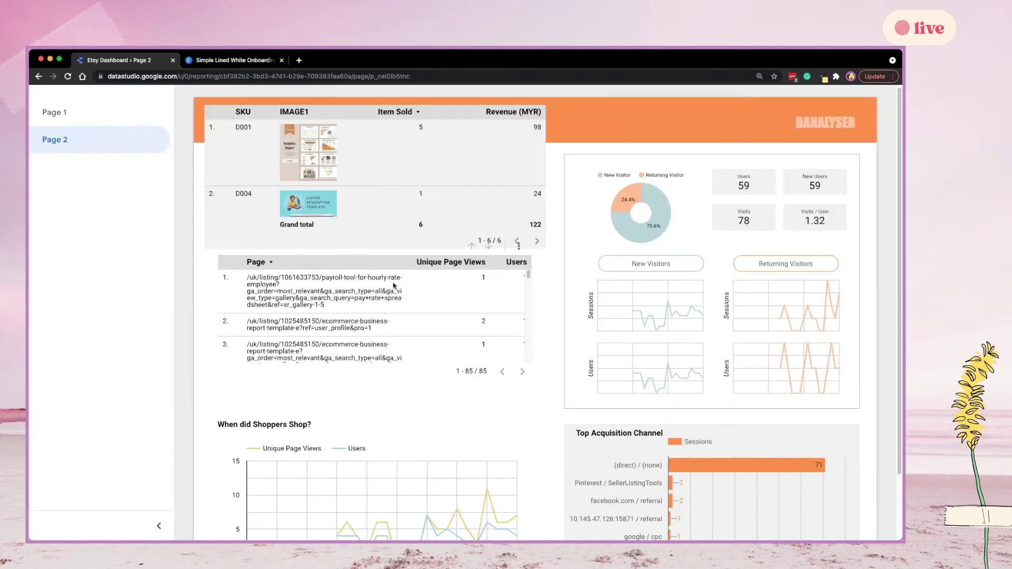
Copy the full payroll tool listing path from the first row of the Page table.
left_click_drag(325, 306, 249, 277)
right_click(248, 280)
key("Escape")
left_click_drag(325, 306, 249, 278)
key("super+c")
Open Rubular in a new browser tab and paste the copied page path as the test string.
key("super+t")
type("rubular")
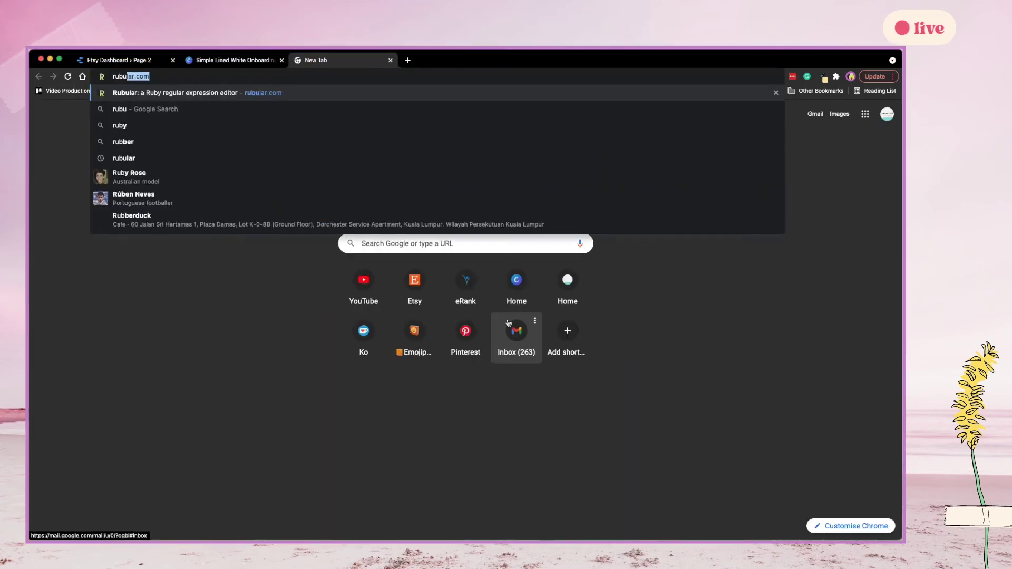
key("Return")
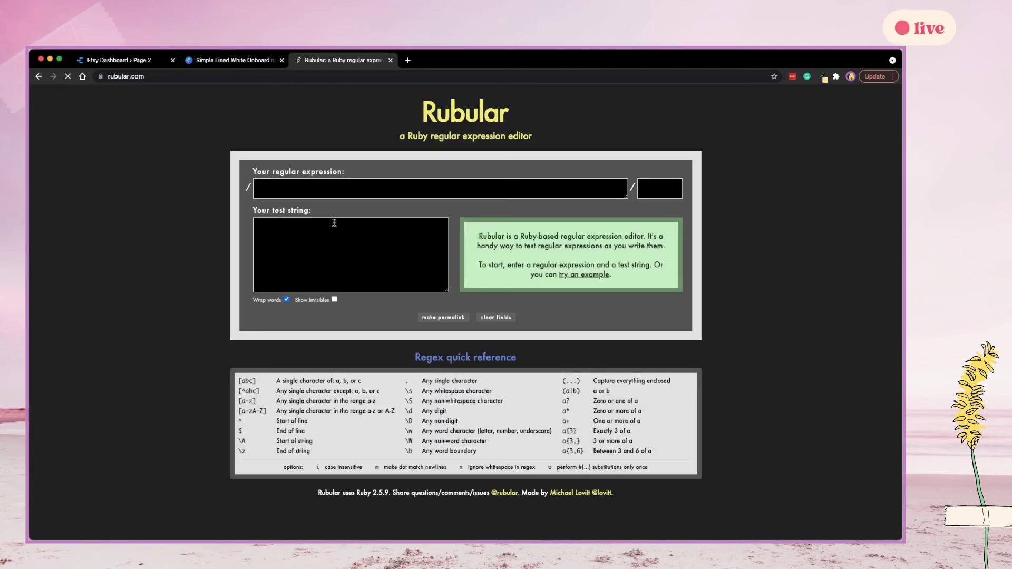
left_click(338, 224)
key("super+v")
Enter a regular expression that matches an escaped slash followed by digits, using [0-9]+, to find the listing ID.
left_click(342, 187)
type(".////")
type("/")
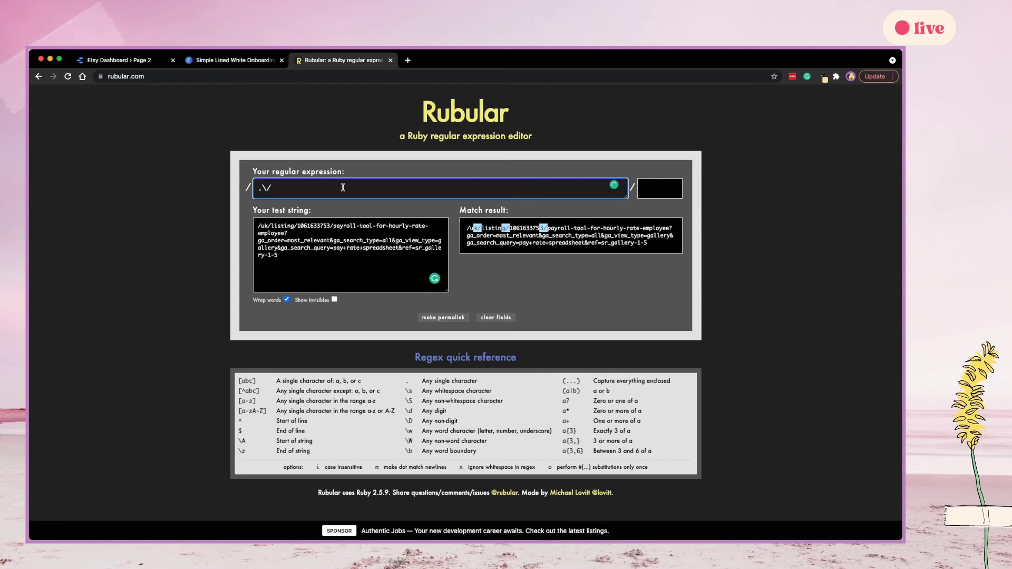
type("[0-9]+")
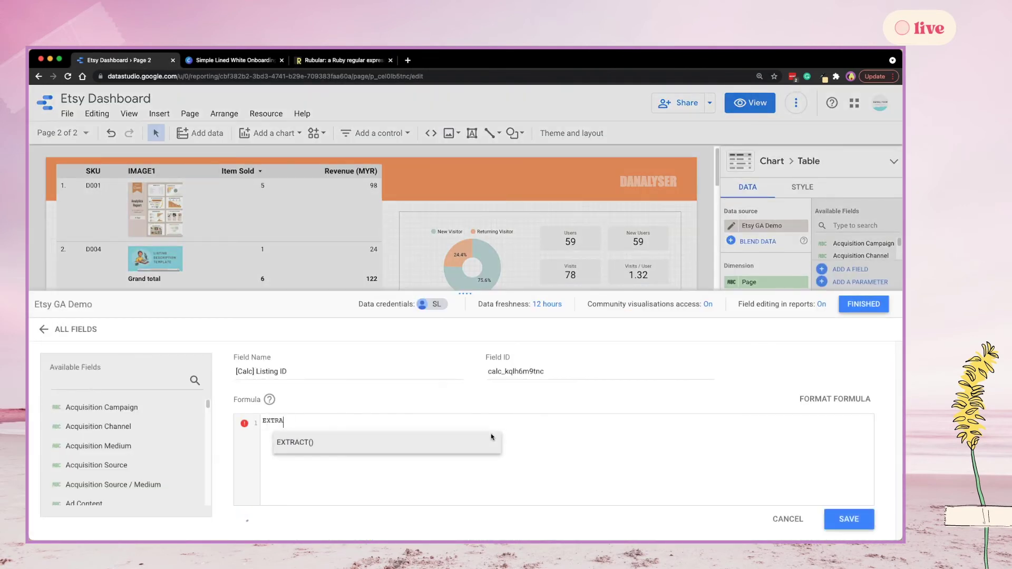
Create a [Calc] Listing ID field with REGEXP_EXTRACT on Page and a slash-and-digits pattern, and add it as a dimension of the Page table.
key("Return")
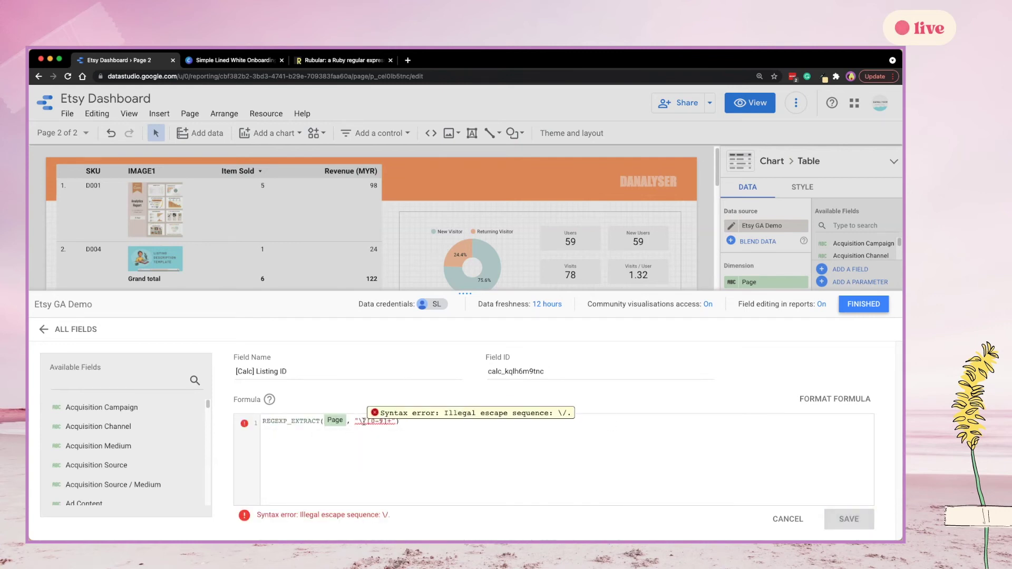
type("\\")
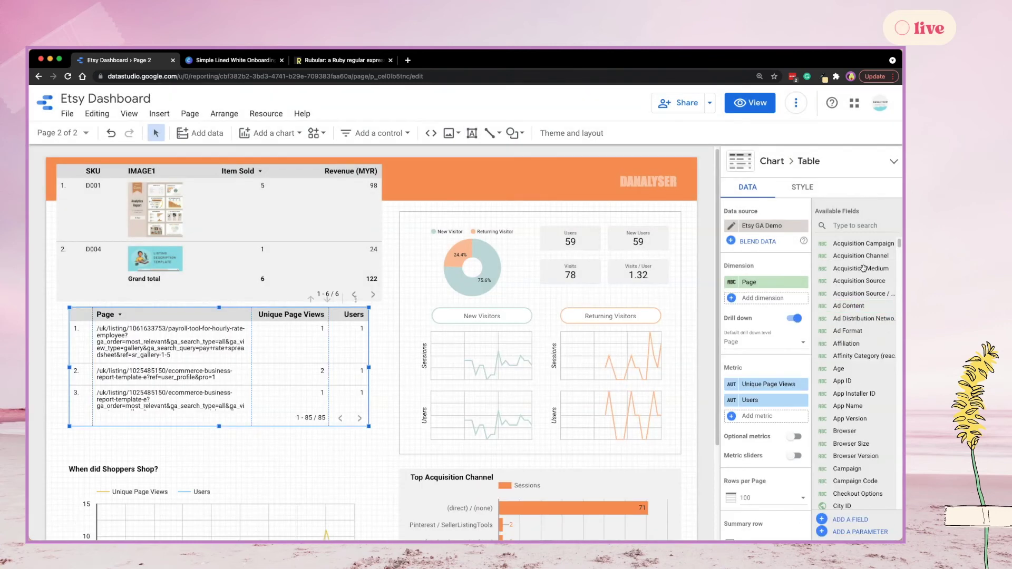
type("[cal")
left_click_drag(854, 244, 764, 314)
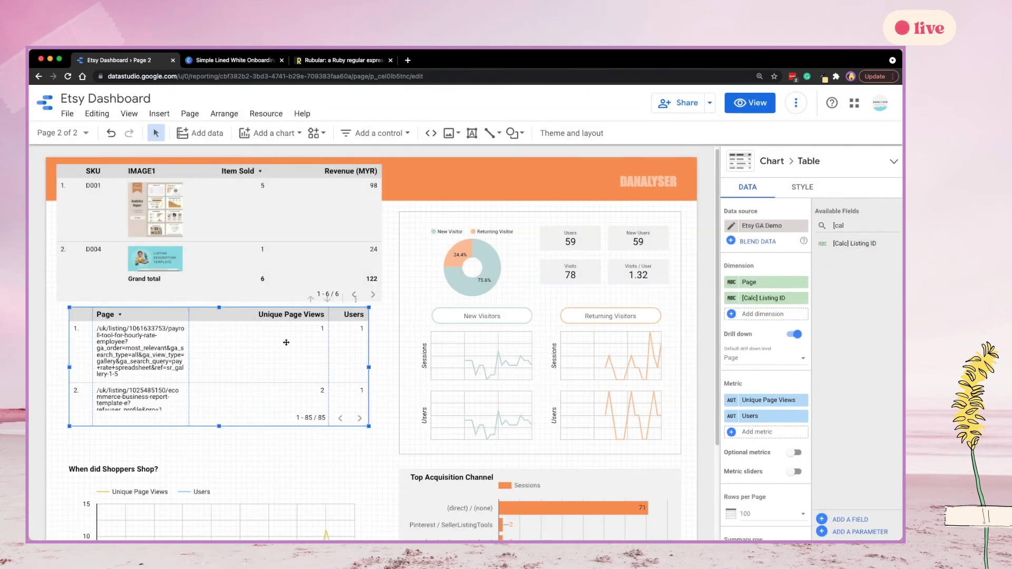
key("super+r")
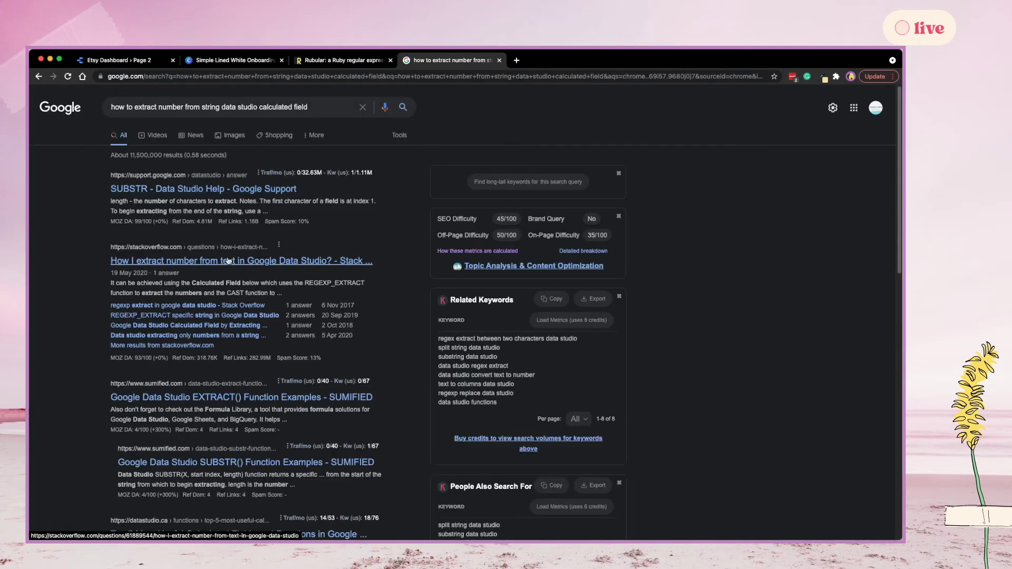
Consult the Stack Overflow answer on extracting numbers from text and change the [Calc] Listing ID formula to REGEXP_EXTRACT(Page, "(\\d+)").
left_click(228, 260)
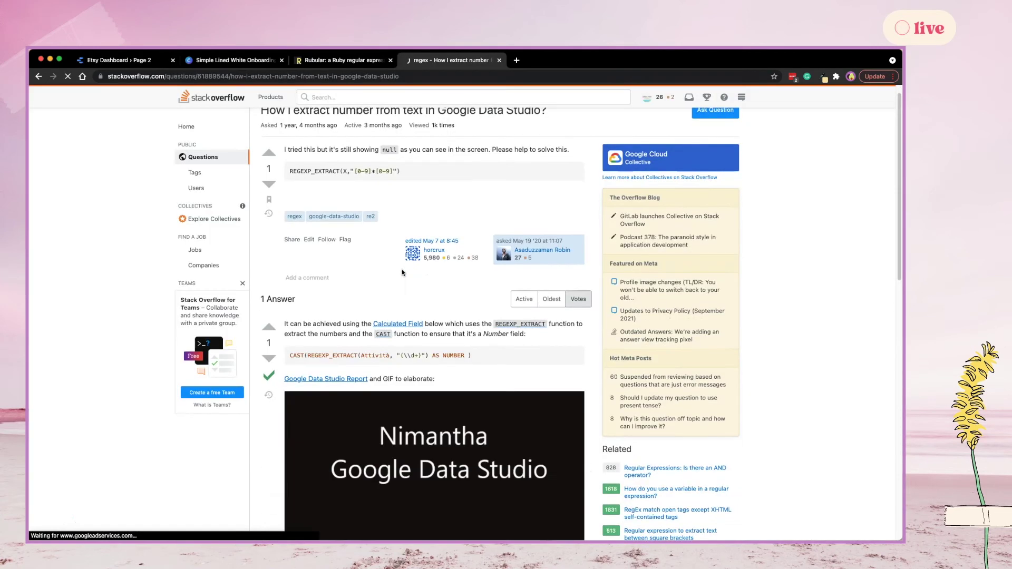
scroll(228, 260, "down", 3)
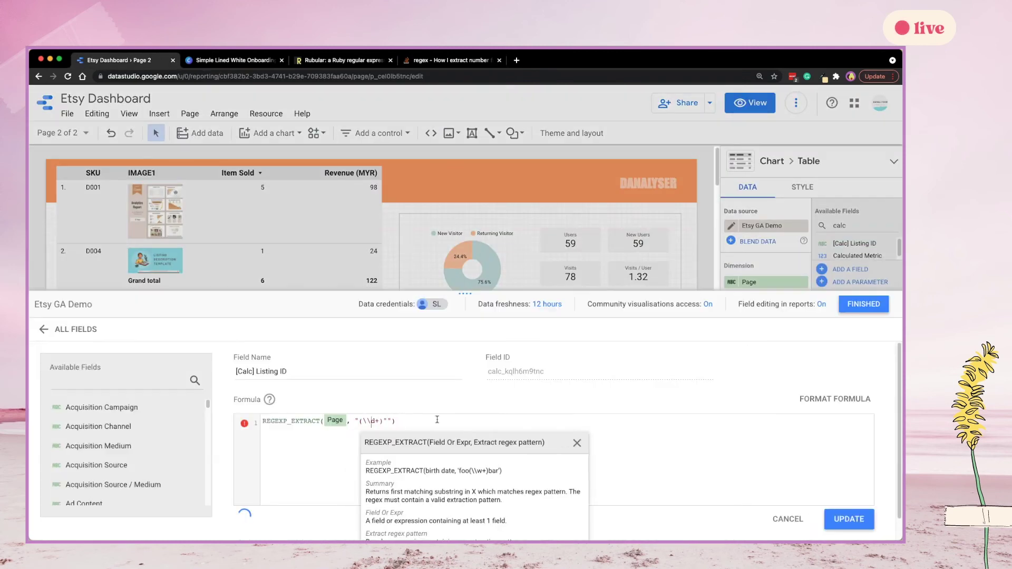
key("ctrl+z")
left_click(866, 520)
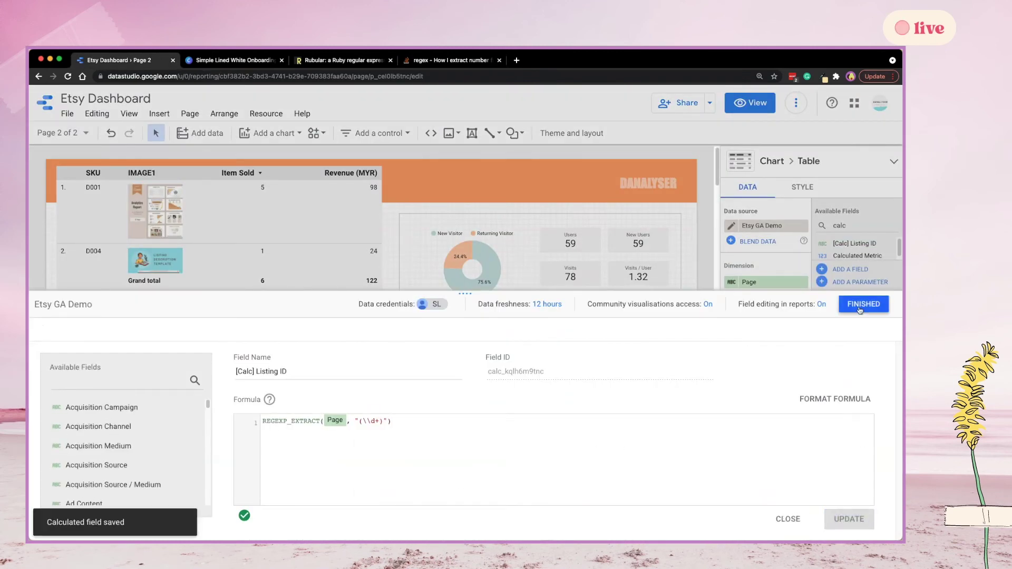
left_click(860, 305)
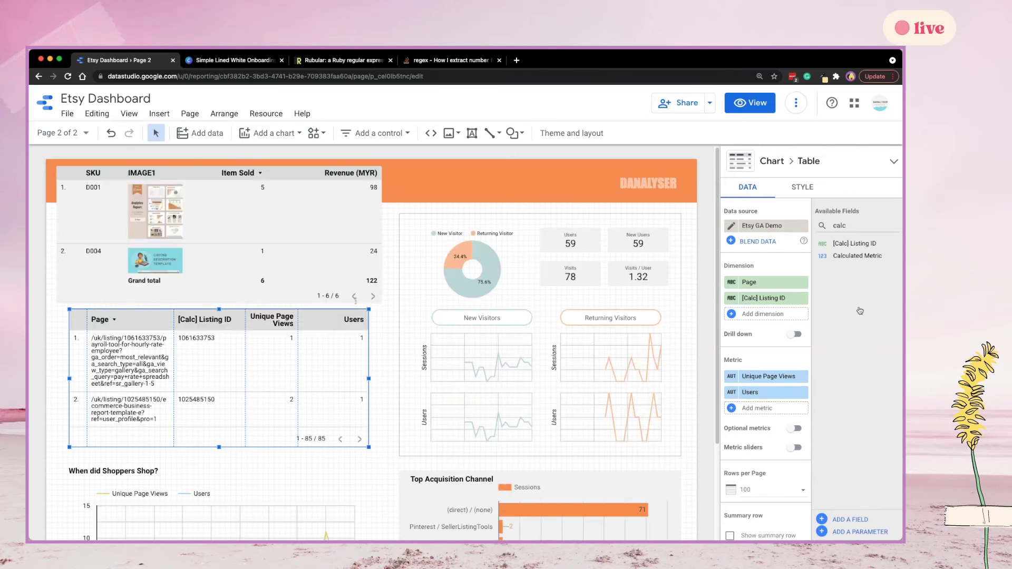
Try to add Etsy GA Demo as a third table in the Etsy Sales blend with [Calc] Listing ID as its join key.
left_click(327, 226)
left_click(732, 229)
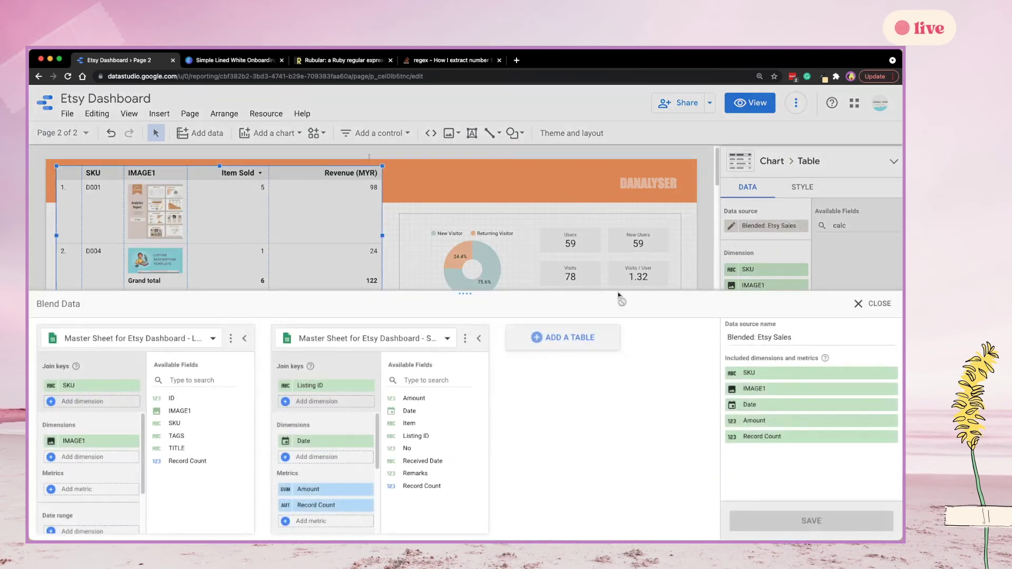
left_click(563, 335)
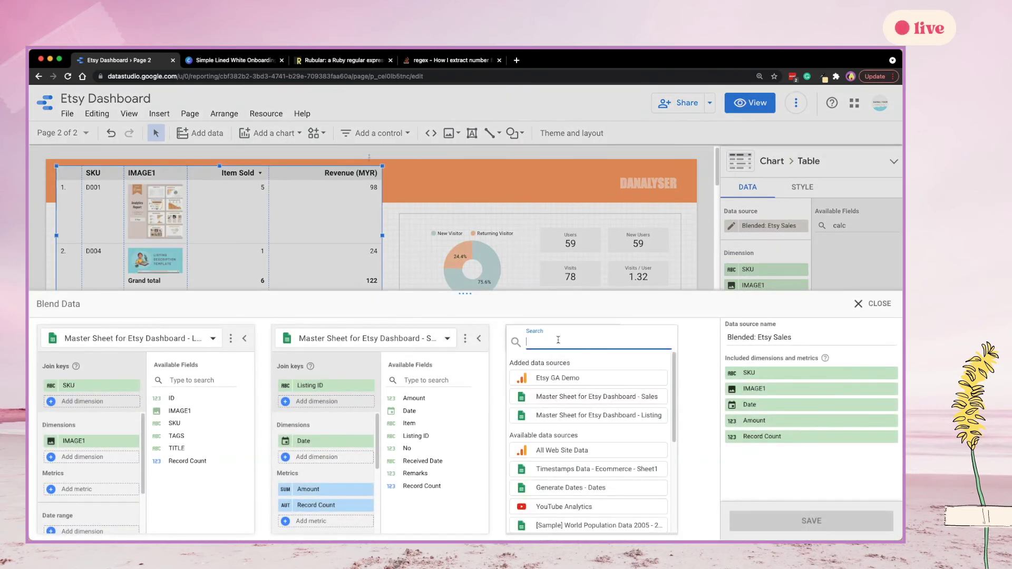
left_click(582, 378)
left_click_drag(634, 402, 606, 403)
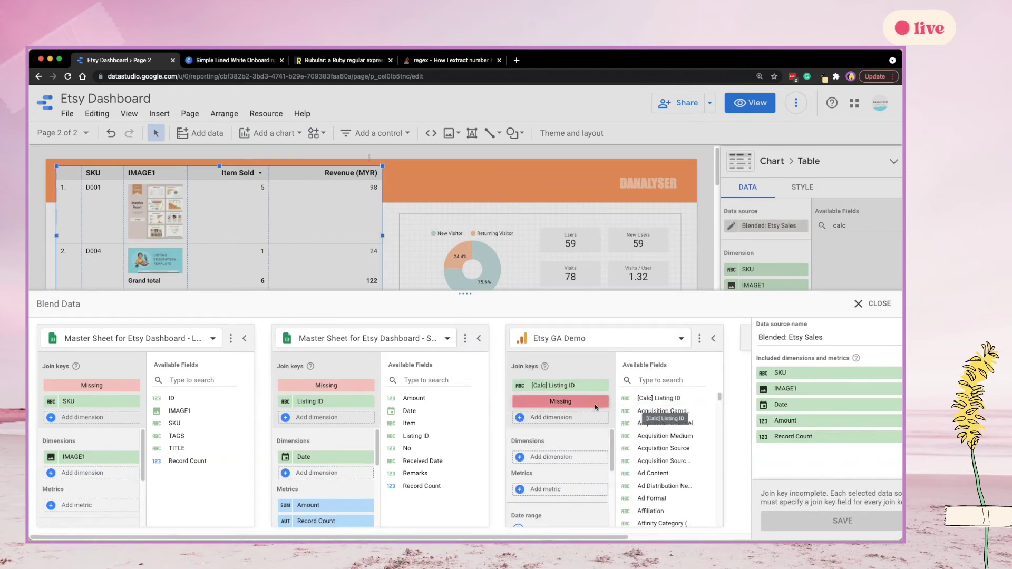
Try to replace the Etsy GA Demo table's missing join key with [Calc] Listing ID, and close the blend without saving.
left_click(604, 404)
left_click(603, 404)
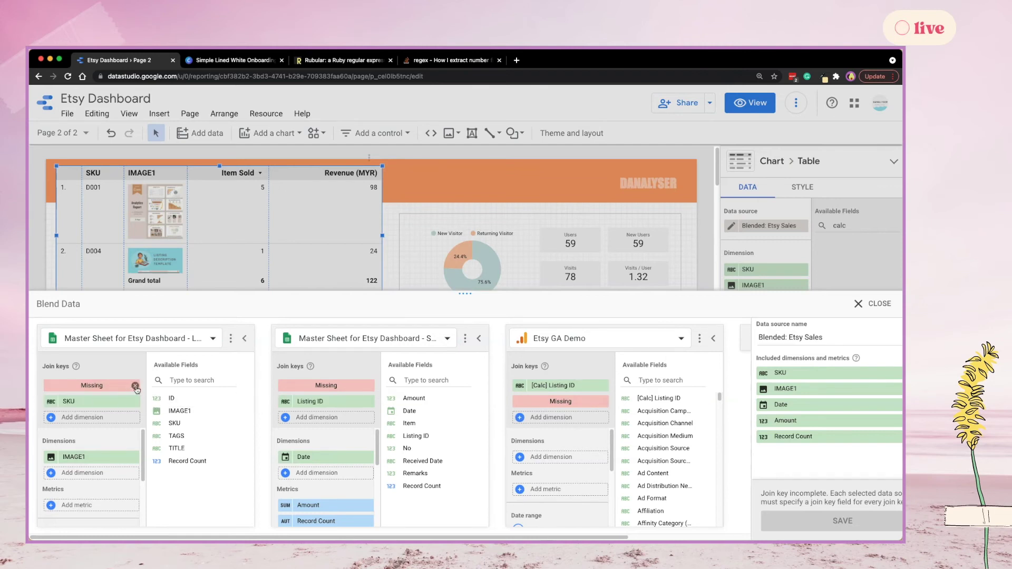
left_click(603, 386)
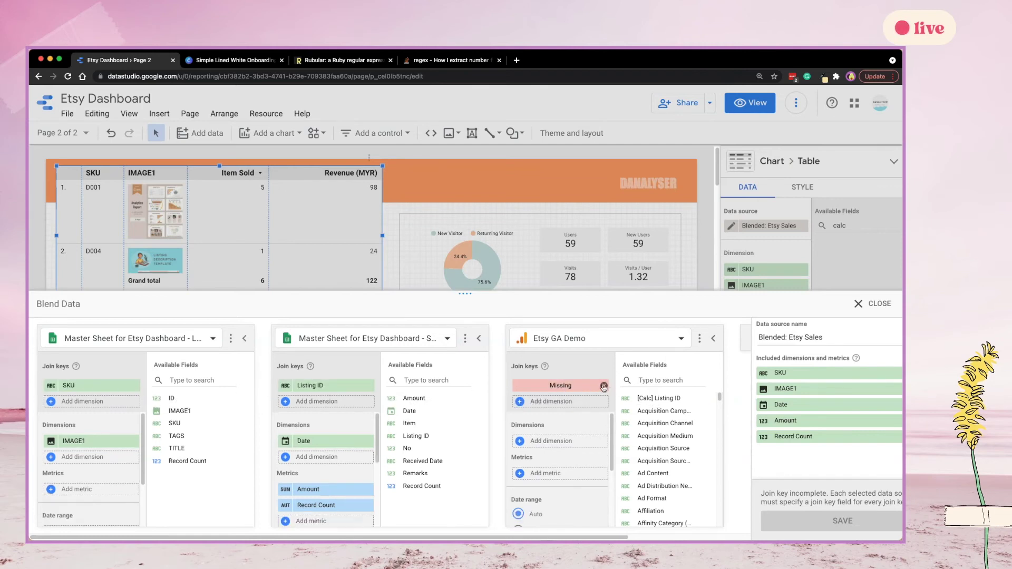
left_click_drag(663, 394, 559, 395)
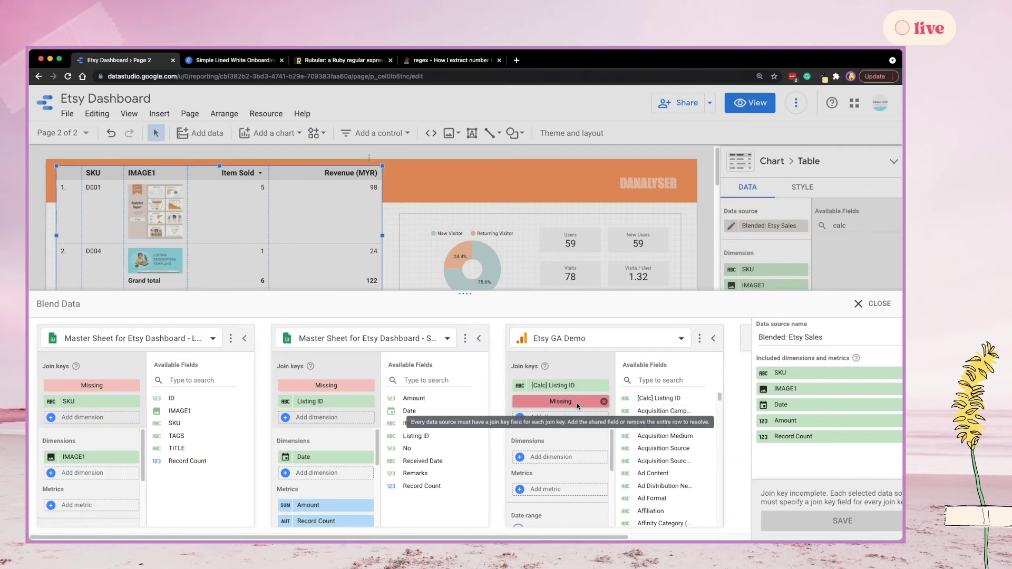
left_click(604, 386)
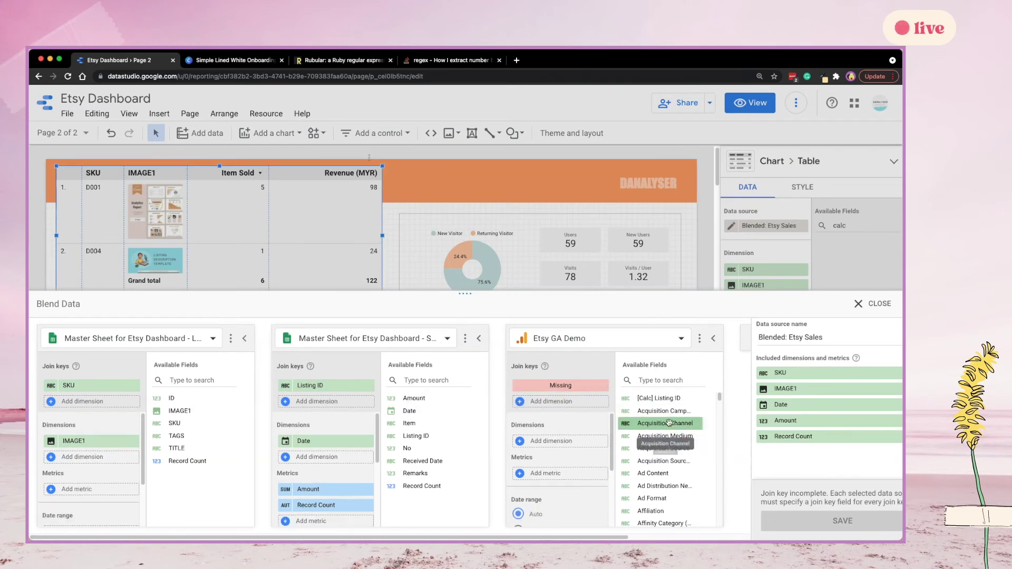
left_click(879, 304)
Rename the calculated field [Calc] Listing ID in Etsy GA Demo as Listing ID.
left_click(574, 346)
key("BackSpace")
left_click(848, 519)
left_click(863, 304)
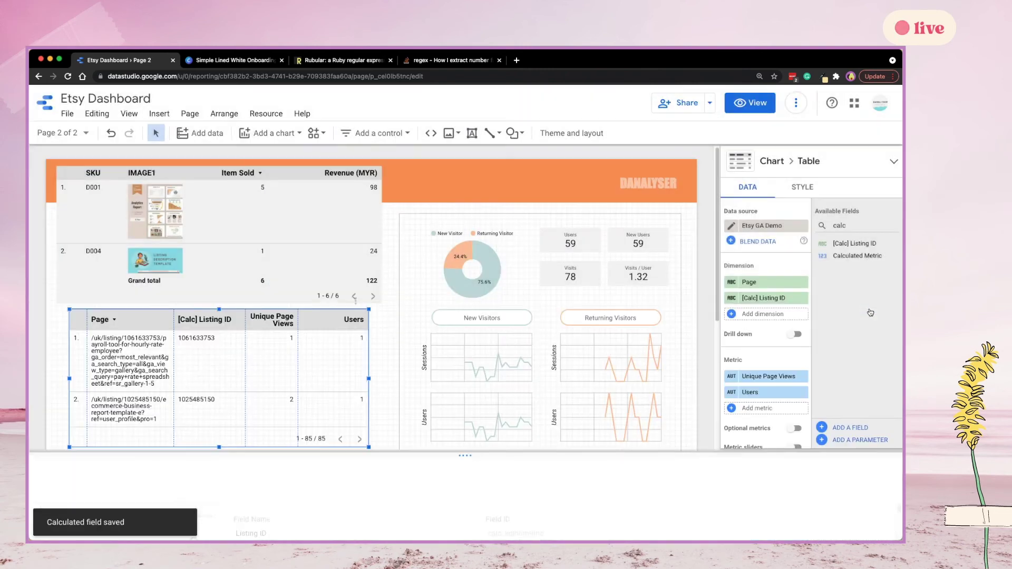
Add Etsy GA Demo as the third table of the Etsy Sales blend, joined on Listing ID with Page Views as a metric.
left_click(322, 266)
left_click(731, 225)
left_click(536, 340)
left_click(585, 379)
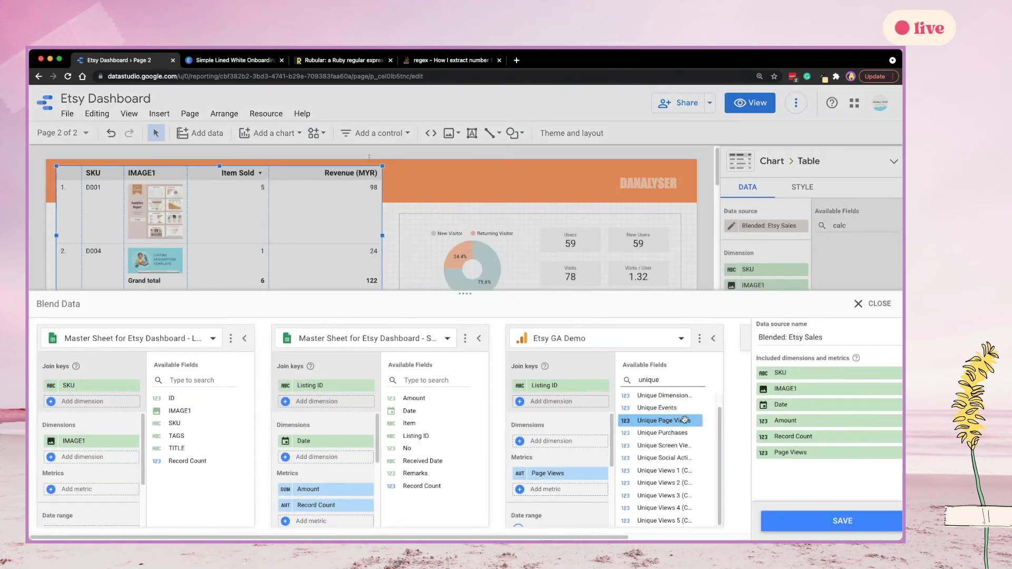
Add Unique Page Views and Users as metrics of the blend's Etsy GA Demo table and save the blend.
left_click_drag(659, 420, 558, 489)
double_click(633, 379)
type("us")
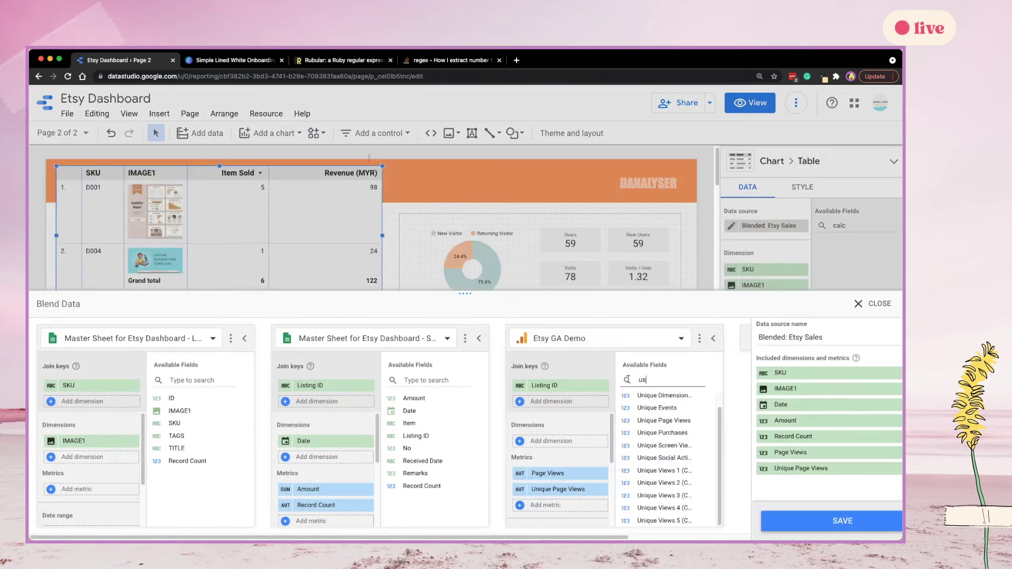
type("ers")
left_click_drag(645, 473, 558, 505)
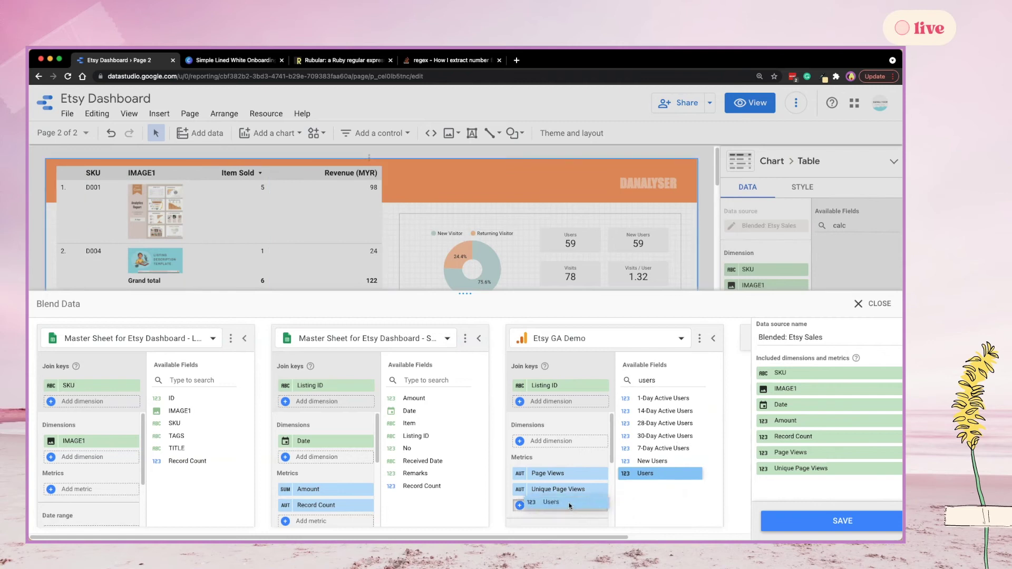
left_click(791, 525)
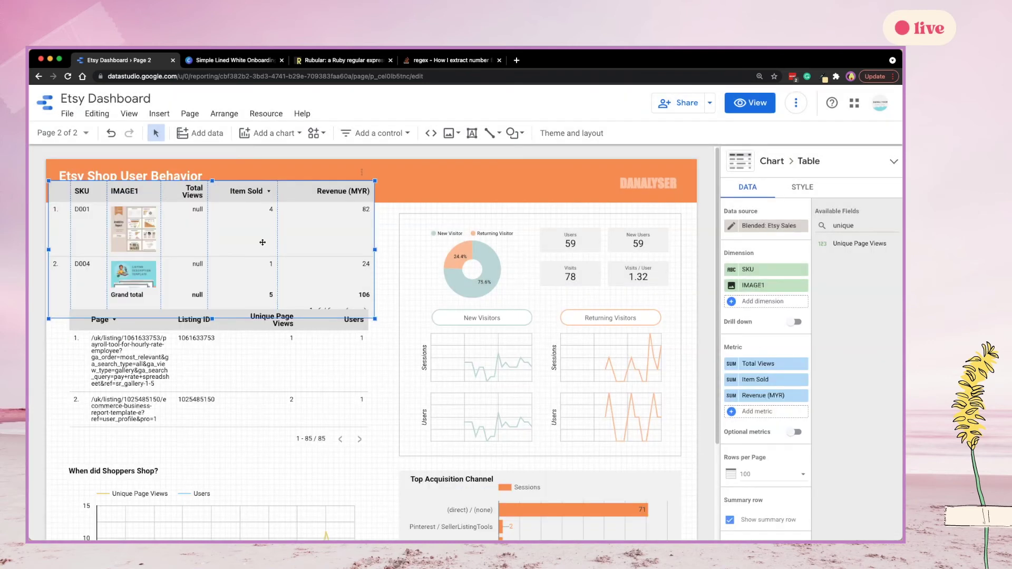
Move the blended product table down below the orange title banner.
left_click_drag(263, 242, 264, 272)
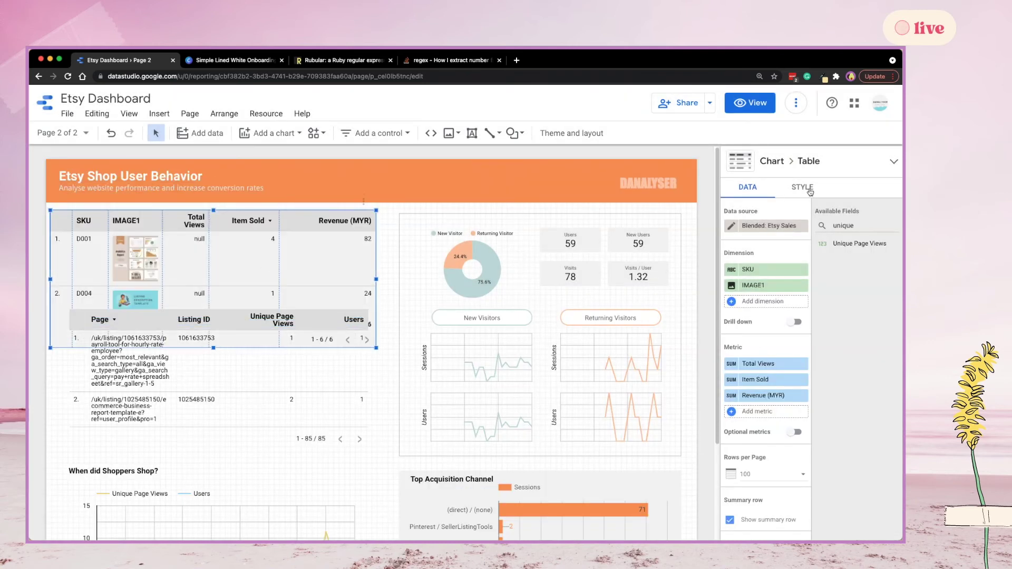
Switch to the Master Sheet for Etsy Dashboard and fill column H of Sales with IFERROR(VLOOKUP(G3,Listing!$A$3:$B,2,FALSE)) to look up listing IDs.
left_click(729, 227)
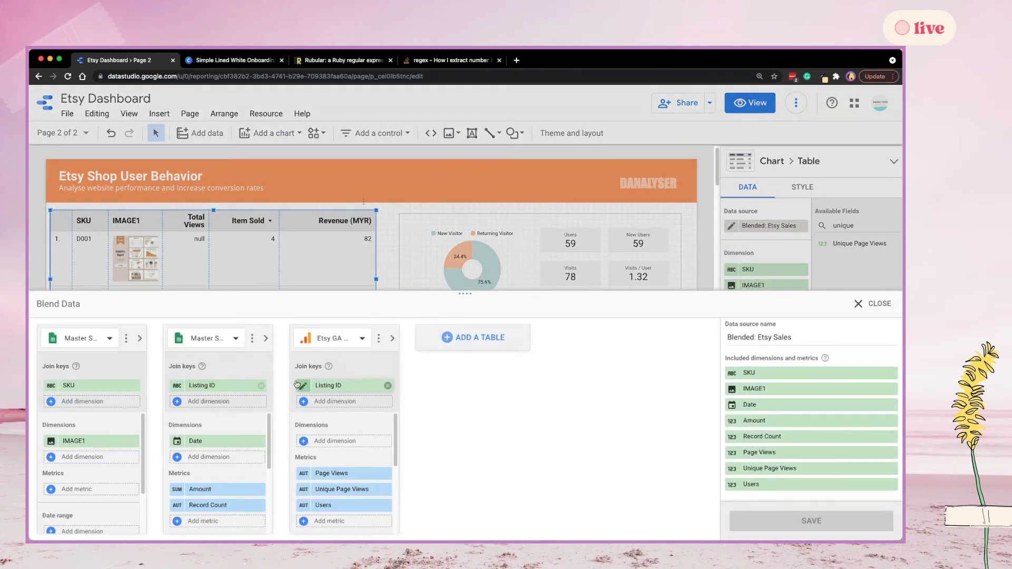
left_click(870, 305)
key("super+grave")
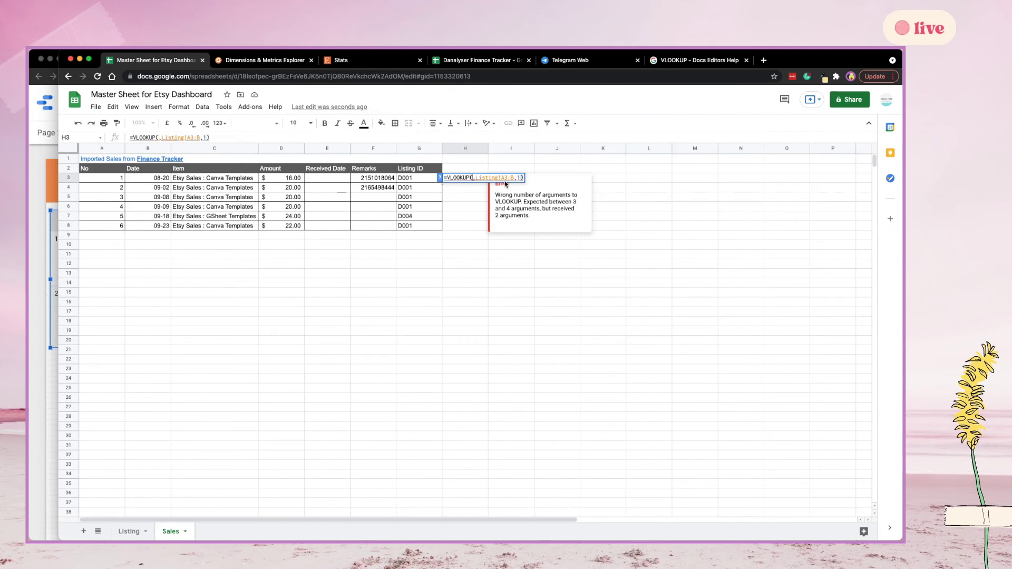
left_click(421, 180)
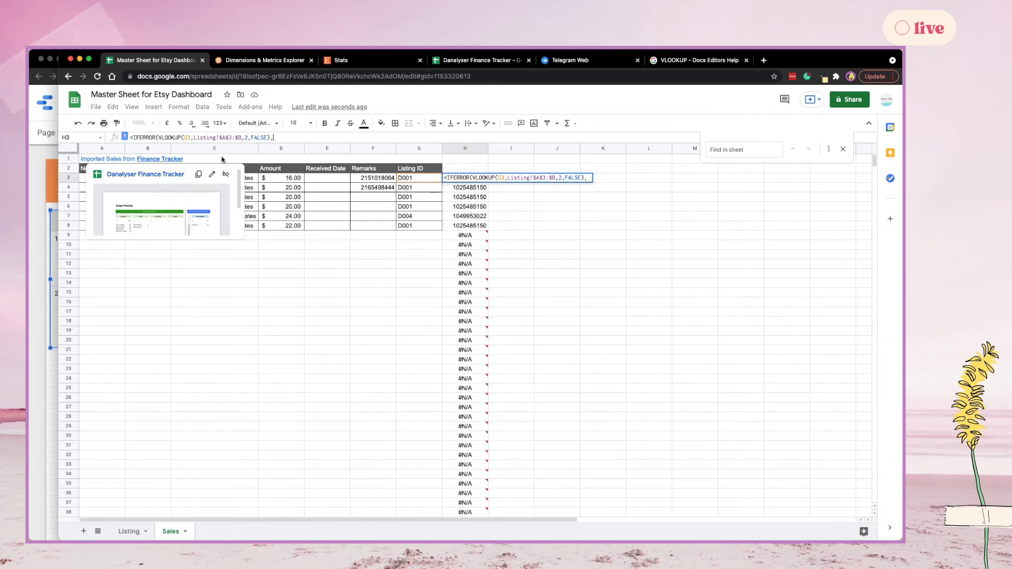
left_click(473, 170)
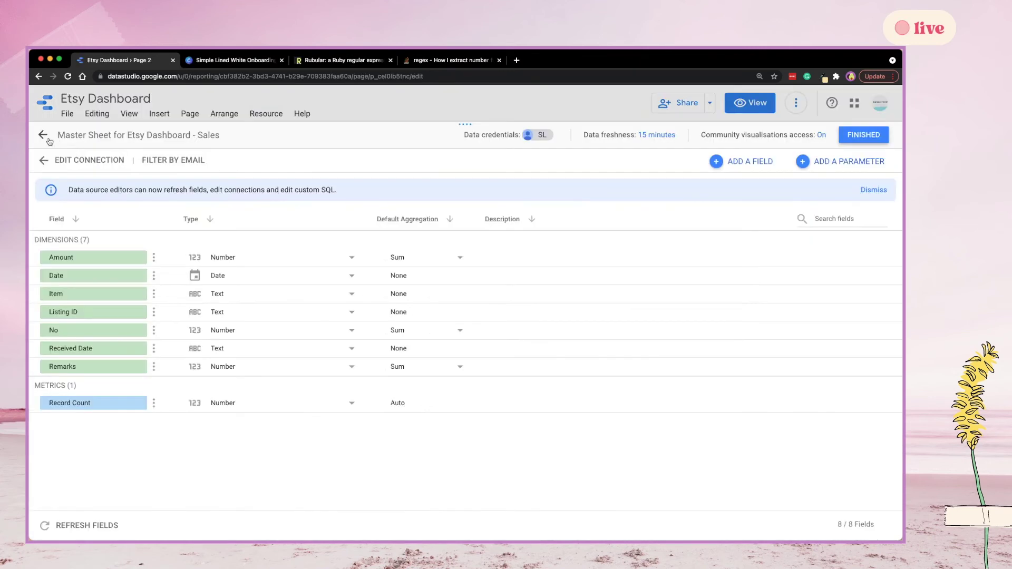
Edit the connection of the Master Sheet for Etsy Dashboard - Sales data source and reconnect it to the Sales worksheet.
left_click(92, 160)
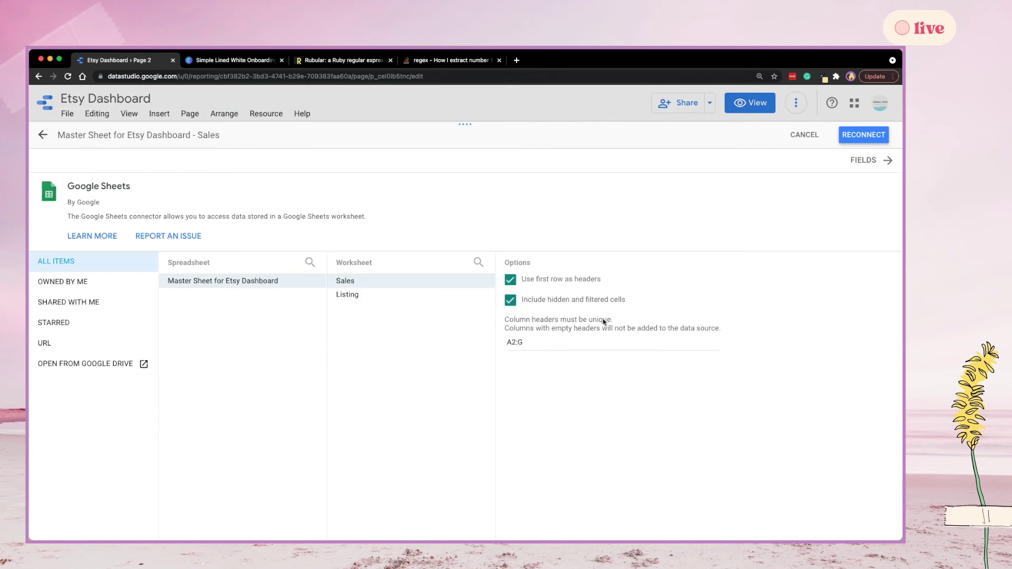
left_click(843, 138)
left_click(609, 405)
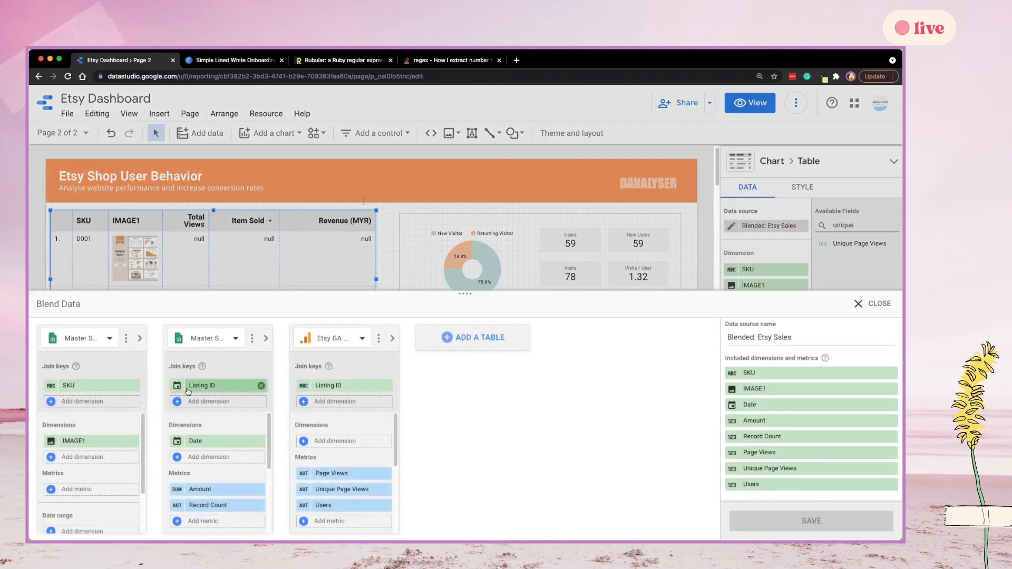
Try to join the Etsy Sales blend's first table on ID instead of SKU and save the blend.
left_click(106, 385)
left_click(91, 406)
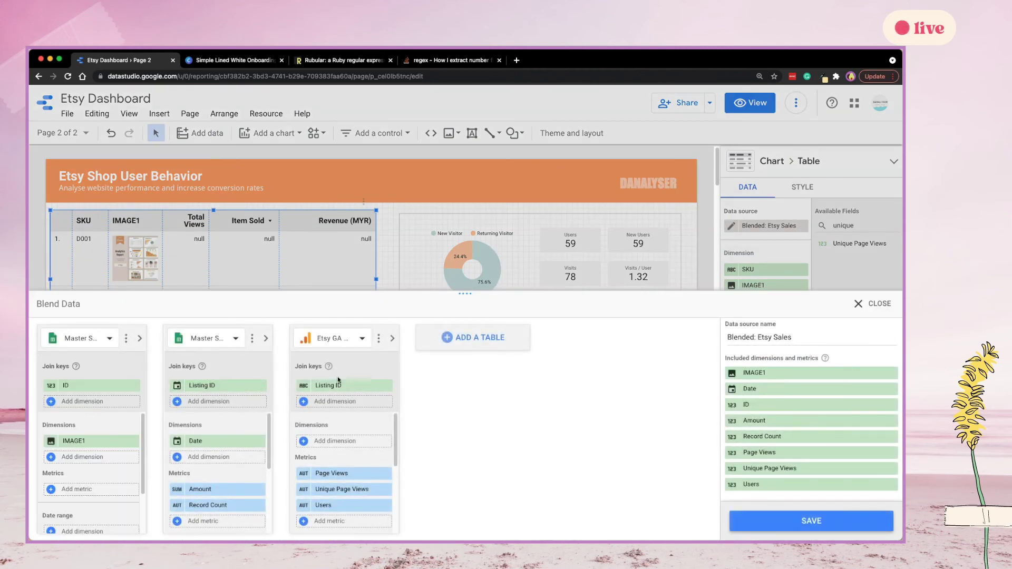
left_click(811, 521)
left_click_drag(417, 307, 562, 308)
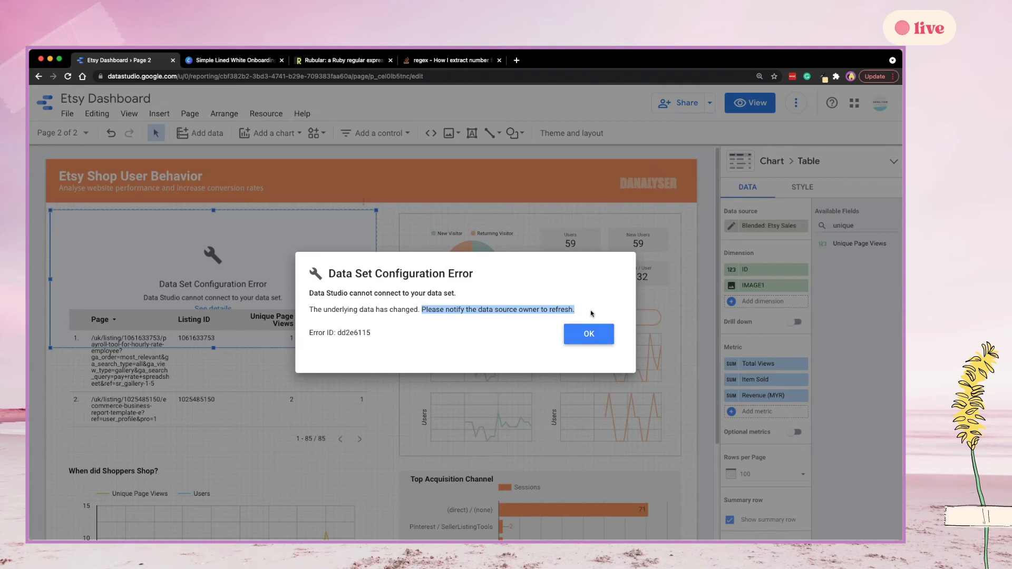
left_click(592, 335)
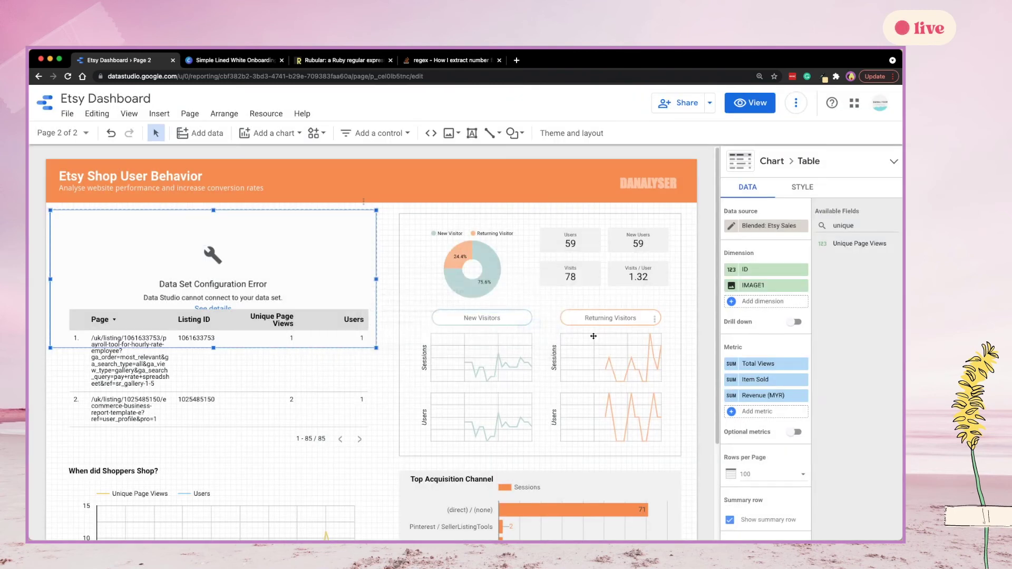
left_click(731, 225)
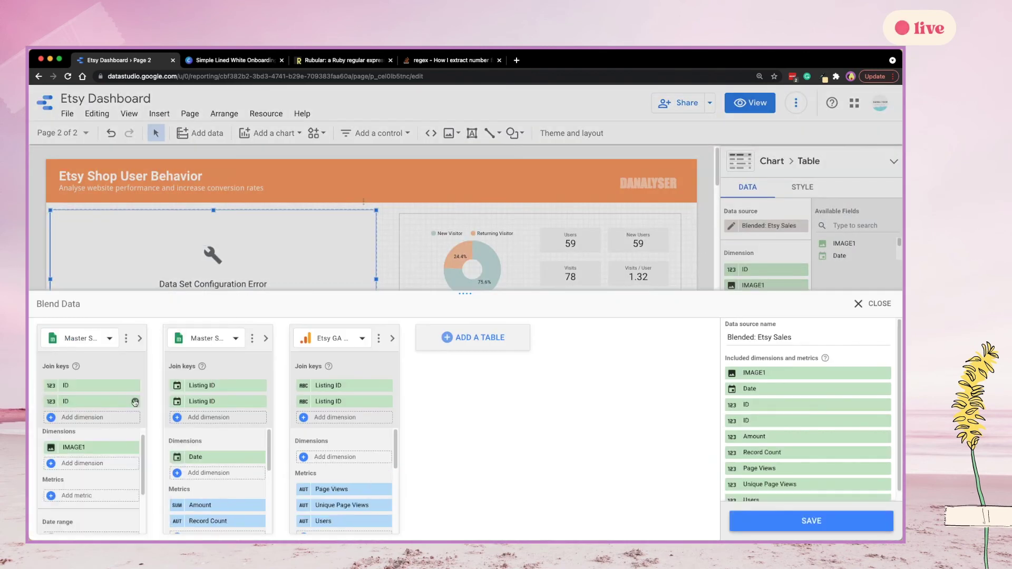
Blend the Listing, Sales and Etsy GA Demo sources on listing ID as Blended Etsy Sales 2, with sales, page view and user metrics.
left_click(348, 340)
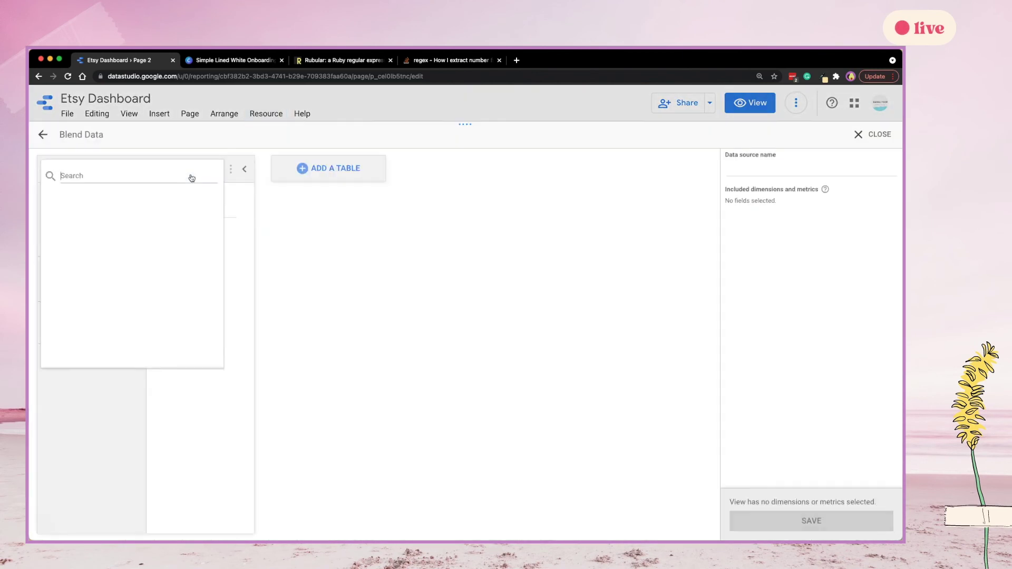
left_click(338, 168)
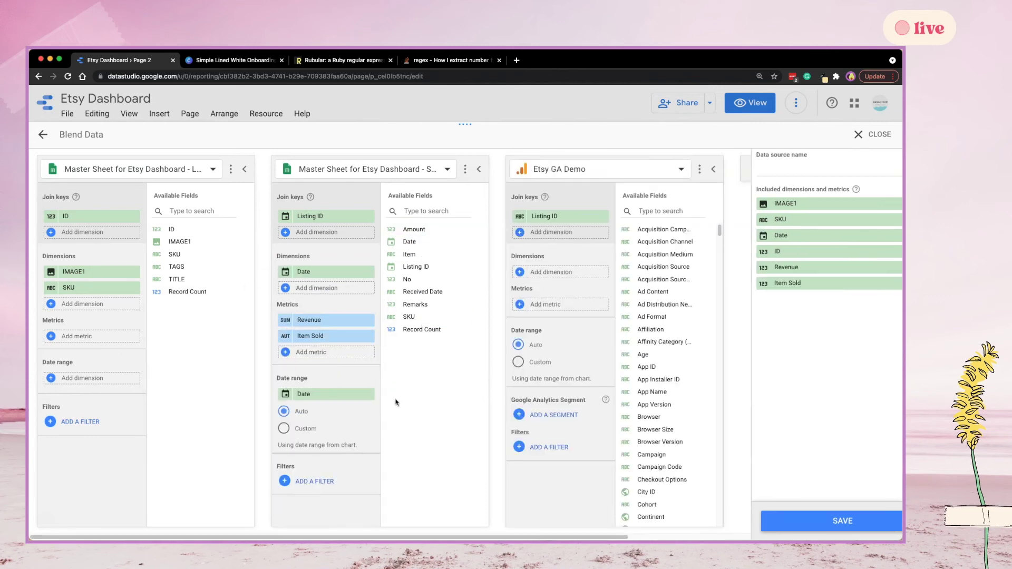
left_click(807, 167)
type("Blended Etsy Sales 2")
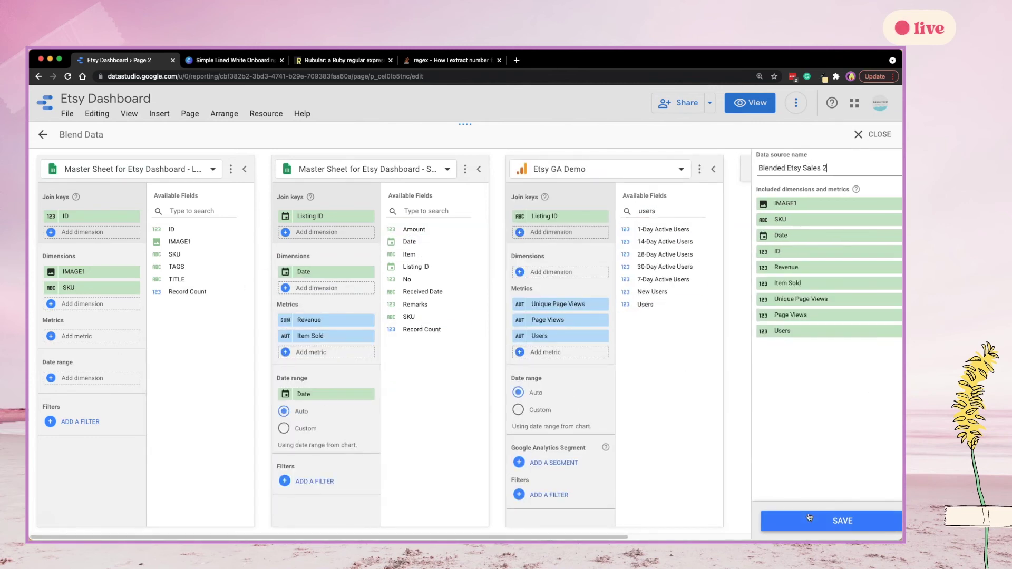
left_click(810, 519)
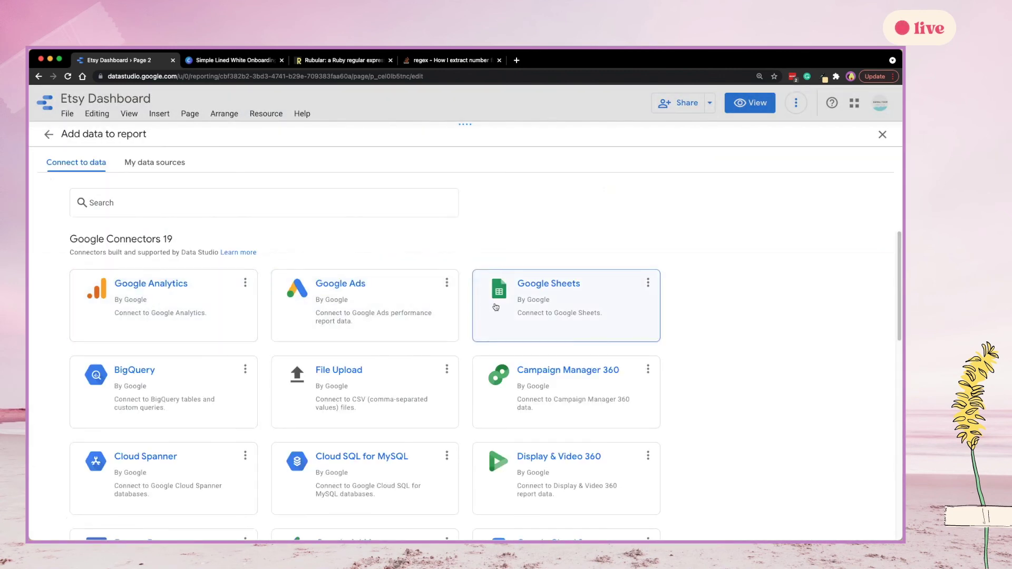
Add the Listing worksheet of Master Sheet for Etsy Dashboard to the report as a Google Sheets data source.
left_click(528, 293)
left_click(222, 255)
left_click(863, 521)
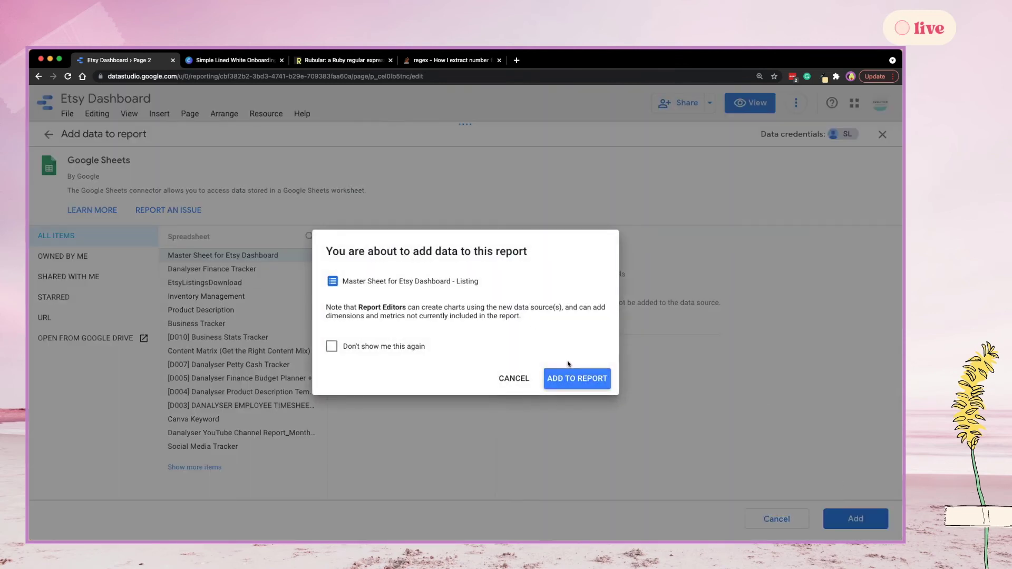
left_click(571, 377)
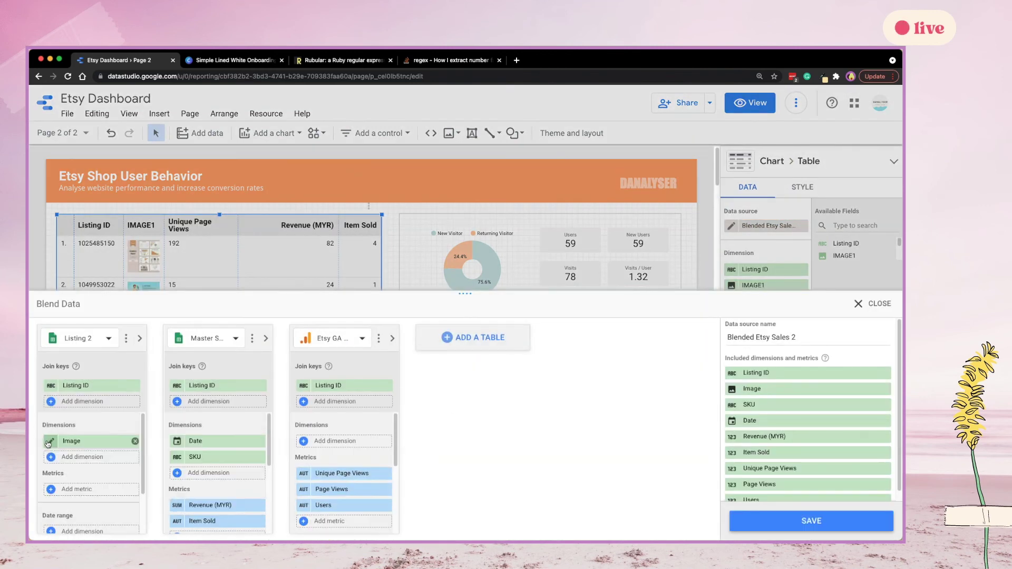
Save Blended Etsy Sales 2 with the renamed Image dimension and distribute the product table's columns evenly.
left_click(811, 519)
right_click(354, 369)
left_click(306, 500)
Set the product table's header font to Roboto Condensed.
left_click(802, 187)
left_click(833, 320)
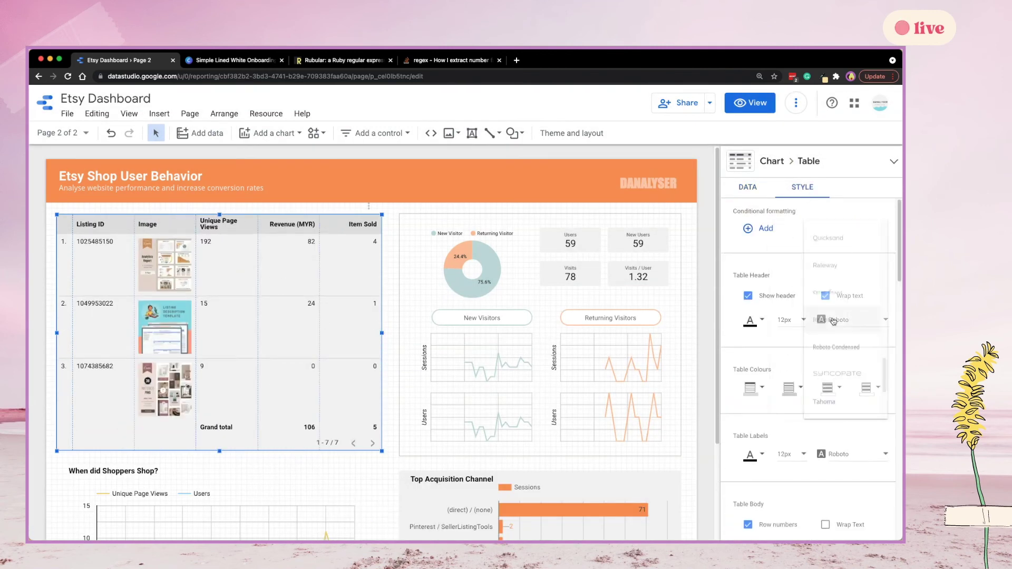
left_click(846, 357)
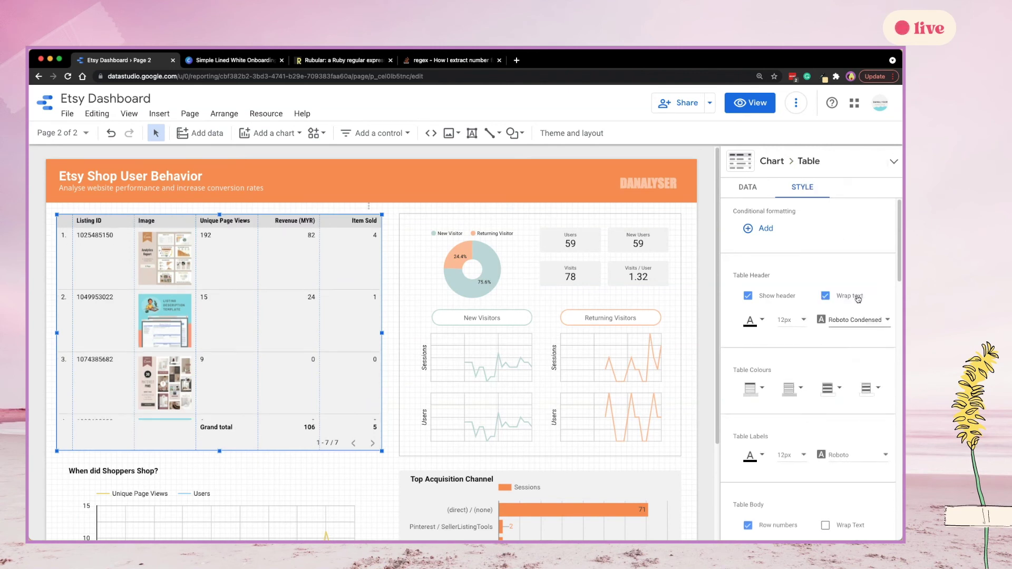
Make Unique Page Views a metric of the product table instead of a dimension.
scroll(843, 316, "down", 5)
left_click(748, 186)
left_click(814, 193)
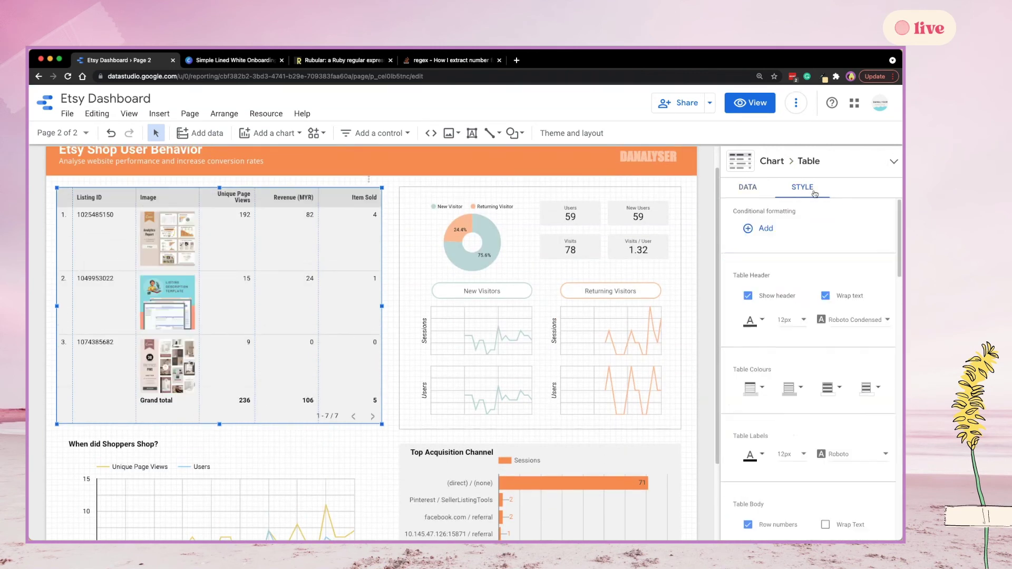
scroll(814, 264, "down", 10)
scroll(295, 253, "down", 1)
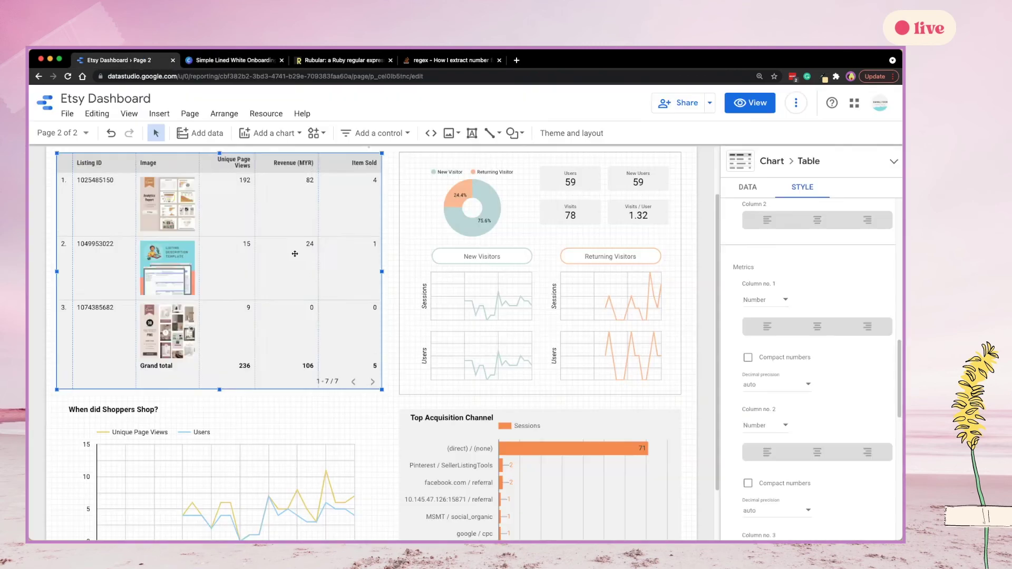
Undo the latest layout changes to the product table and reposition it lower, leaving a gap beneath the orange title banner.
key("super+z")
key("super+z")
key("super+z")
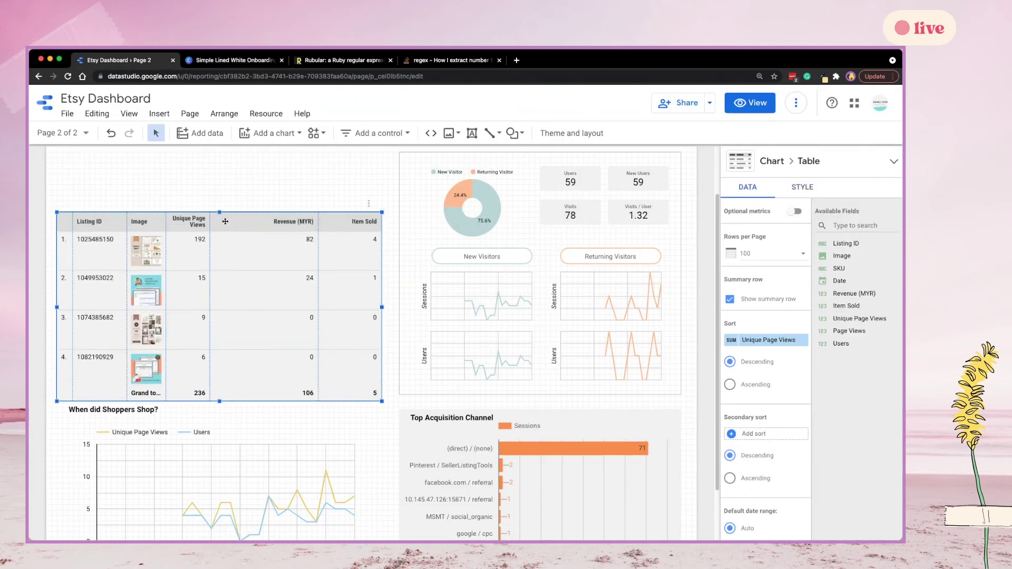
key("super+z")
key("super+z")
key("super+z")
key("super+z")
key("super+z")
key("super+z")
left_click(295, 369)
left_click_drag(165, 216, 64, 274)
Set the product table's header background to yellow.
left_click(802, 187)
scroll(801, 283, "down", 1)
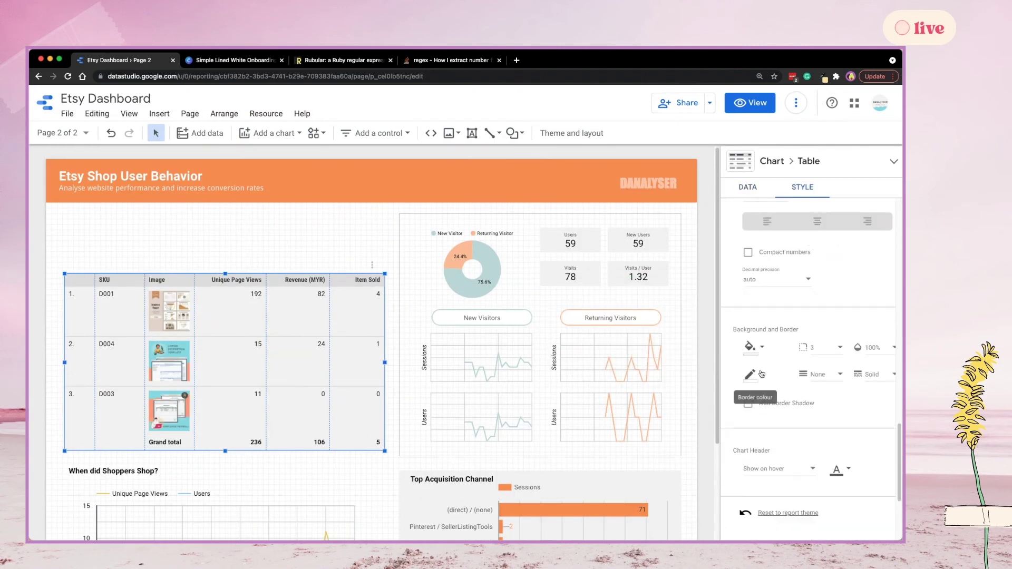
left_click(753, 303)
left_click(775, 369)
scroll(341, 325, "down", 1)
scroll(341, 324, "up", 1)
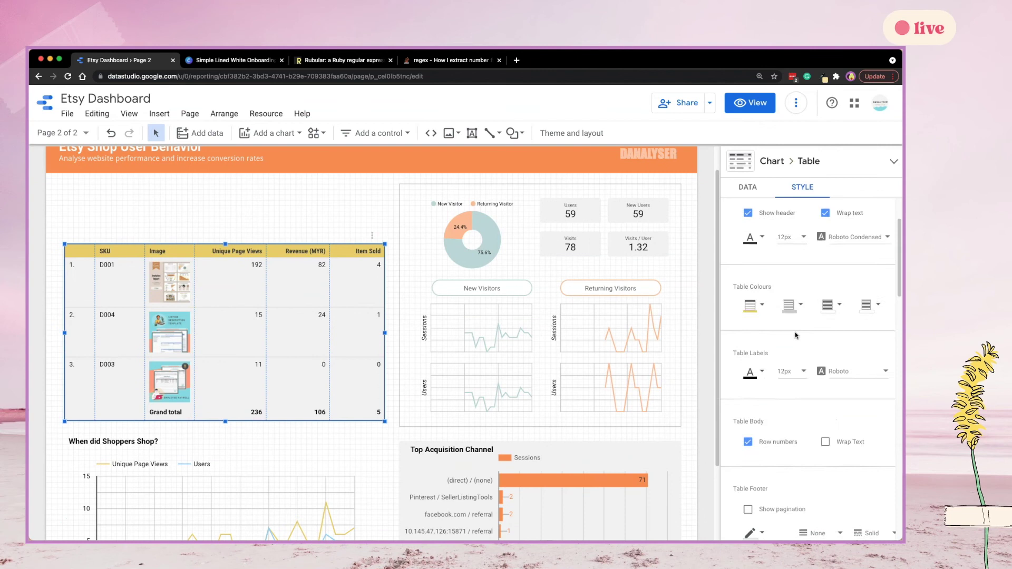
scroll(791, 416, "up", 2)
scroll(791, 416, "down", 8)
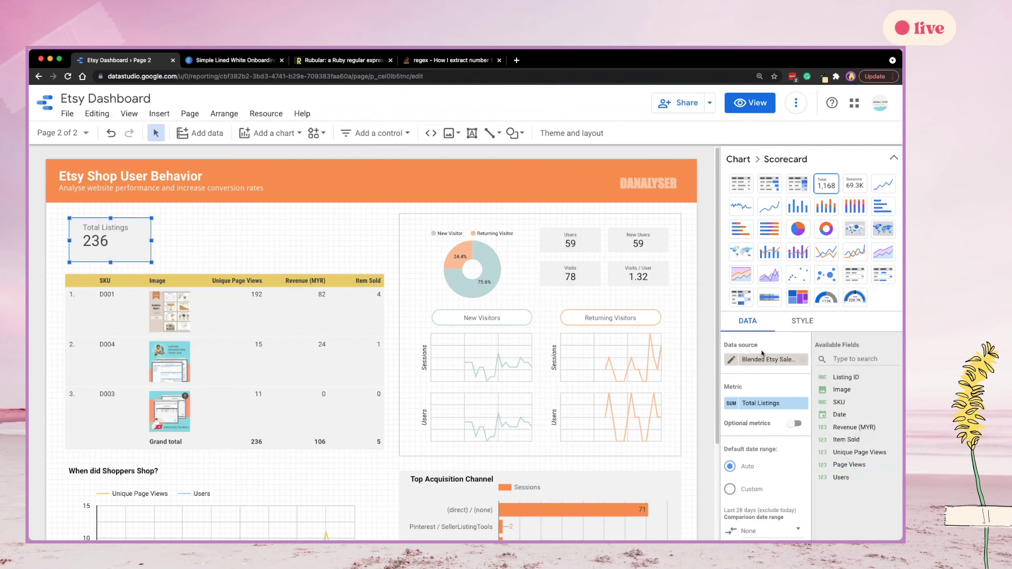
Add a count-distinct Total Listings metric to the Listing 2 table of Blended Etsy Sales 2 and save the blend.
left_click(731, 359)
left_click(81, 433)
left_click(796, 527)
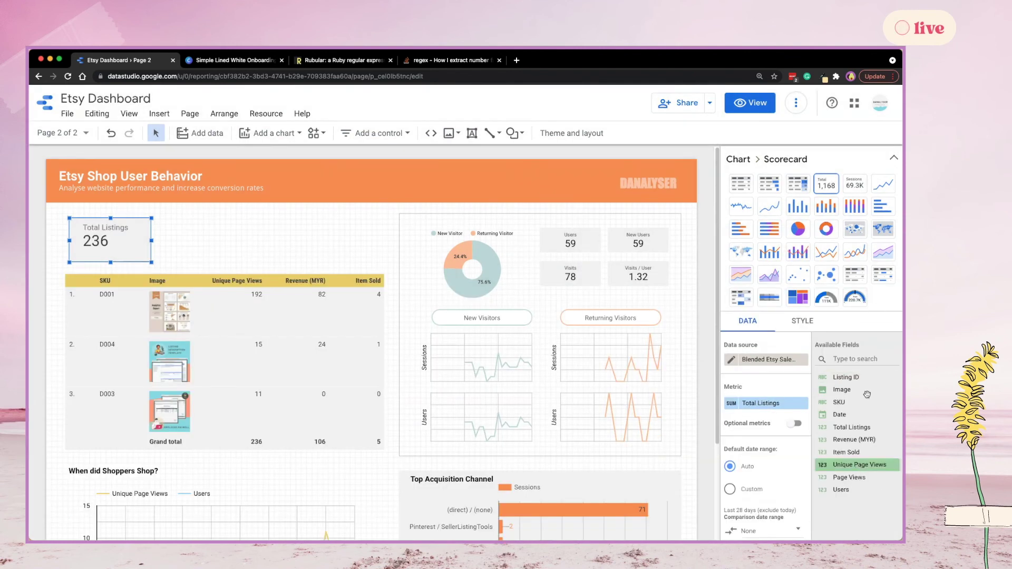
Place a second scorecard beside Total Listings, using Item Sold as its metric and renaming it Total Sales.
left_click_drag(121, 239, 201, 228)
left_click_drag(846, 452, 765, 403)
left_click(731, 403)
type("Total Sales")
Set up a third scorecard beside Total Sales with Revenue (MYR) as its metric.
left_click(221, 240)
left_click_drag(896, 469, 766, 403)
left_click(731, 403)
left_click(854, 359)
type("revenue")
left_click_drag(854, 376, 766, 404)
Add a fourth scorecard with a calculated metric named Conversion (%), based on Item Sold and SUM(Unique Page Views).
mouse_move(291, 235)
left_mouse_down()
mouse_move(384, 236)
mouse_move(363, 237)
left_mouse_up()
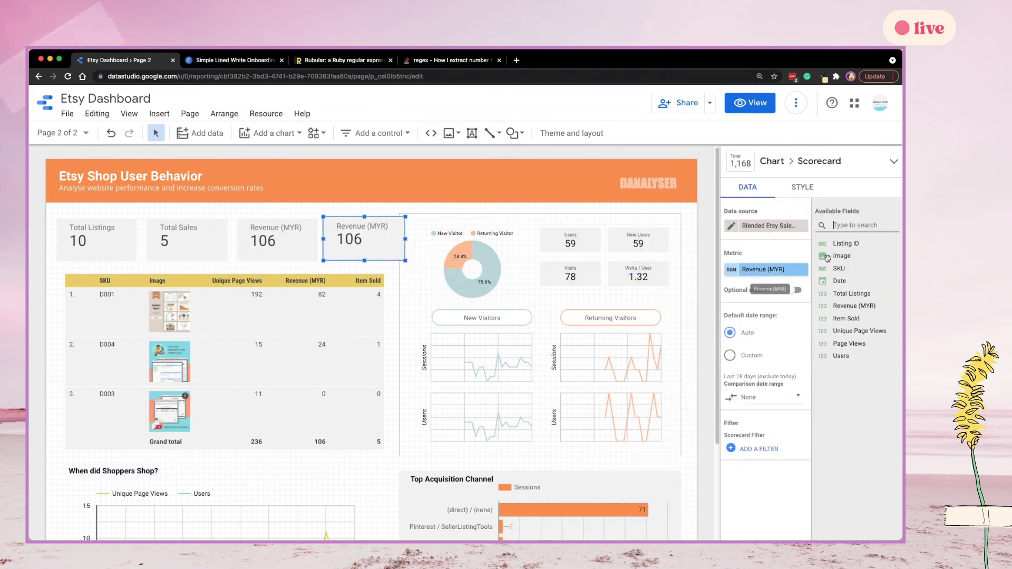
left_click(731, 226)
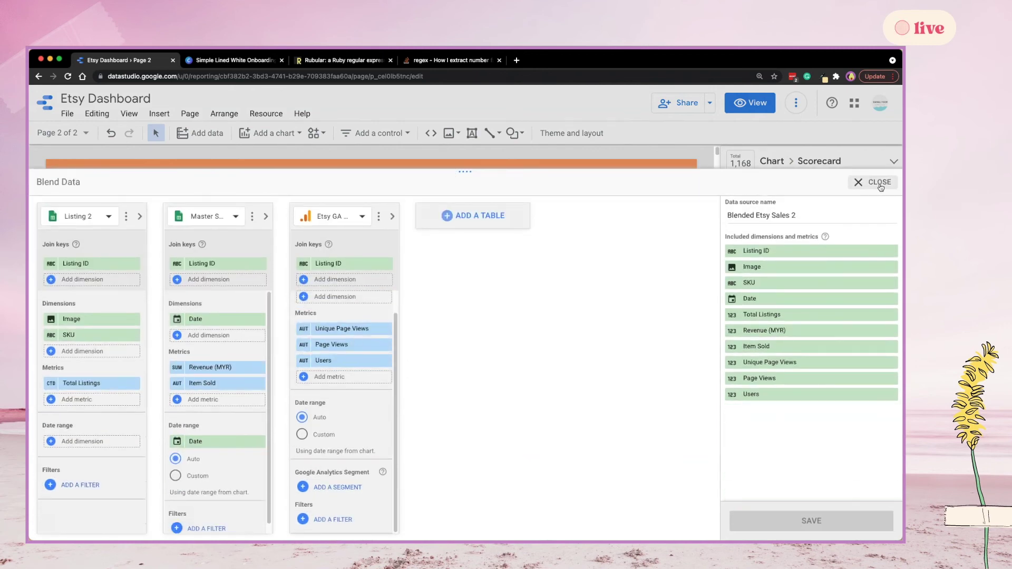
left_click(879, 183)
left_click(758, 274)
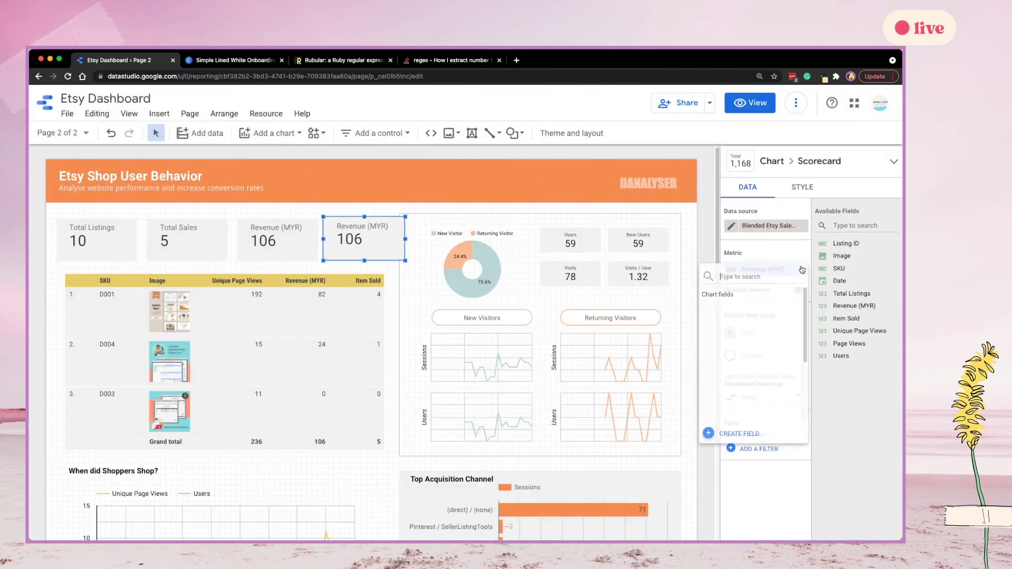
left_click(740, 433)
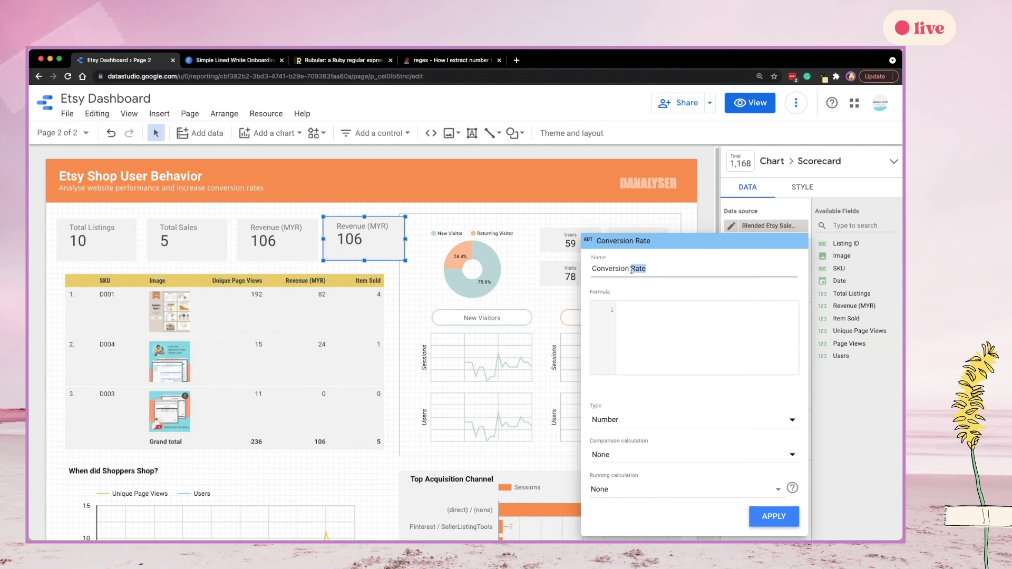
type("SUM(ItemSUM(Unique Page Views)")
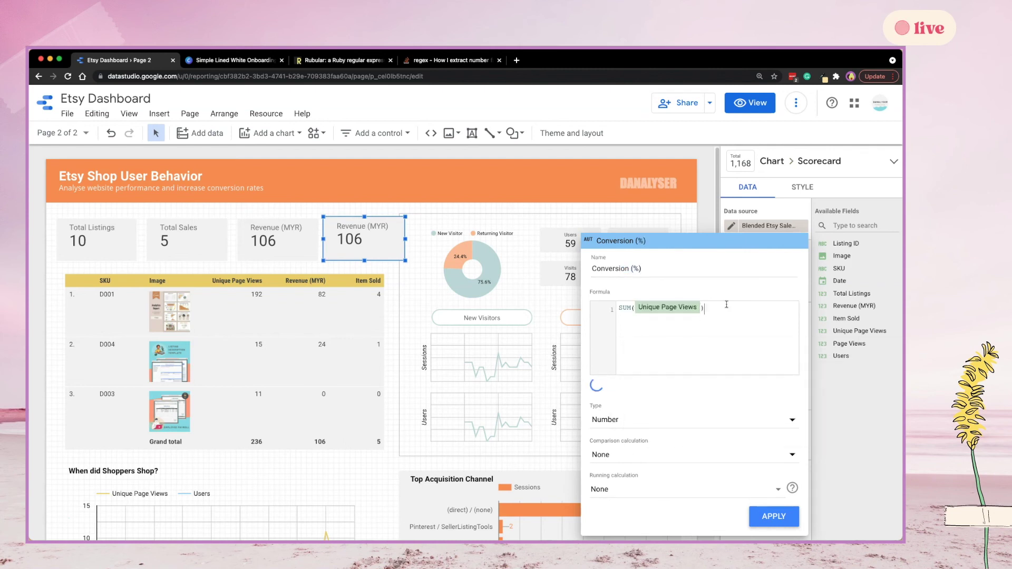
left_click(773, 516)
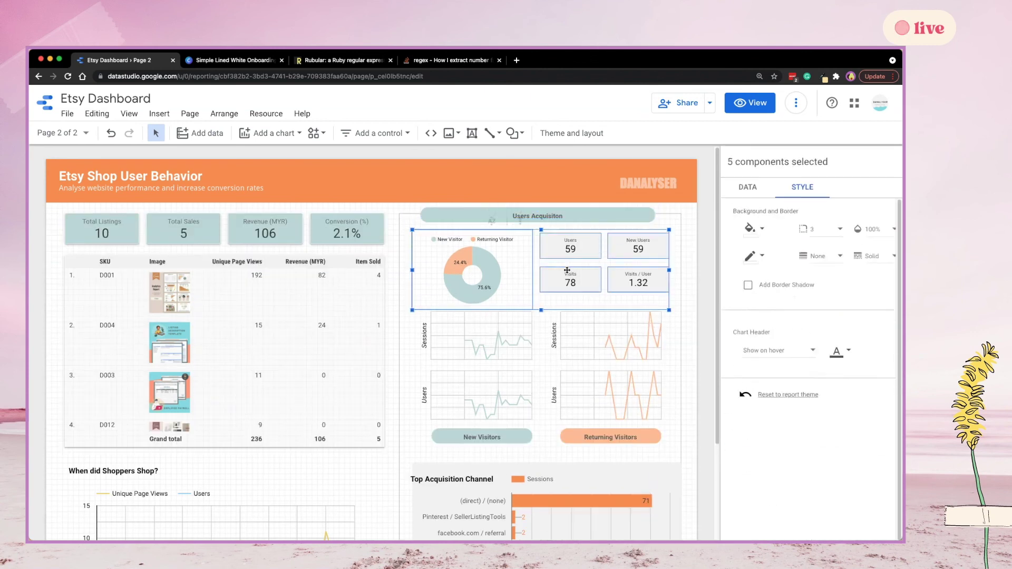
Give the background rectangle behind the New Visitors and Returning Visitors charts a light grey fill.
left_click(540, 348)
left_click(746, 212)
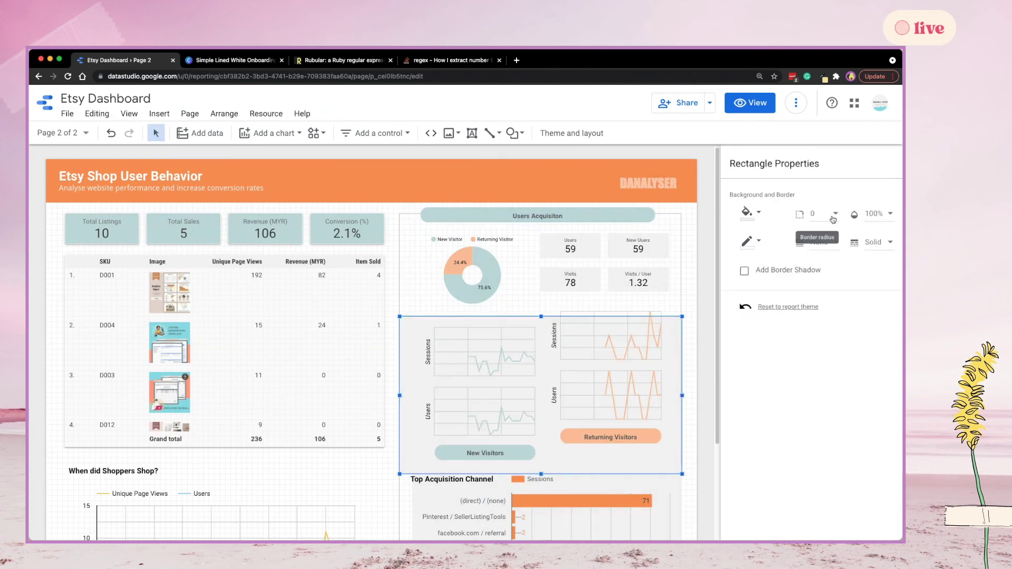
scroll(540, 348, "down", 3)
left_click(540, 348)
scroll(807, 369, "down", 3)
left_click(744, 345)
left_click(823, 77)
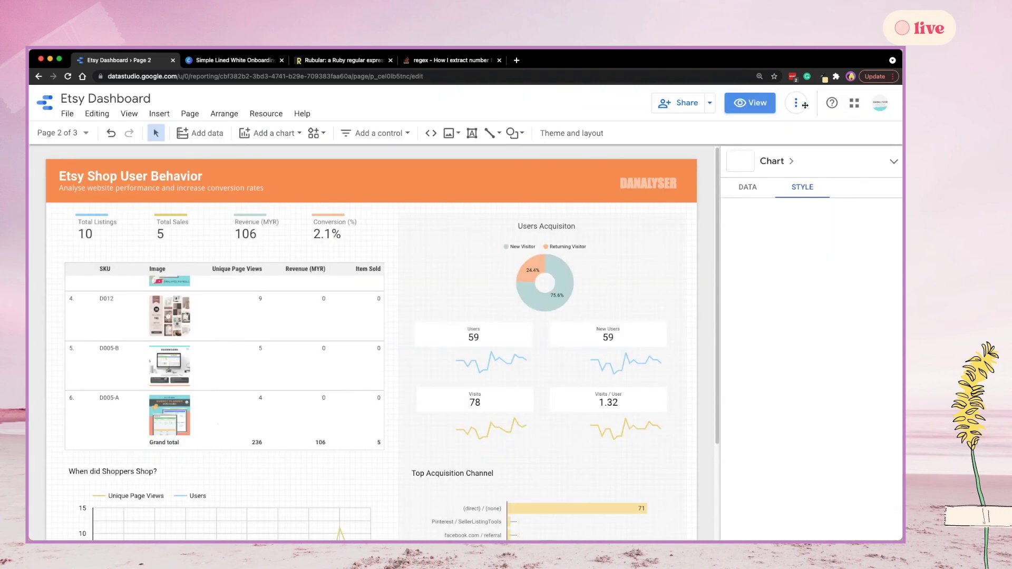
Duplicate Page 2 of the report.
left_click(798, 103)
left_click(679, 162)
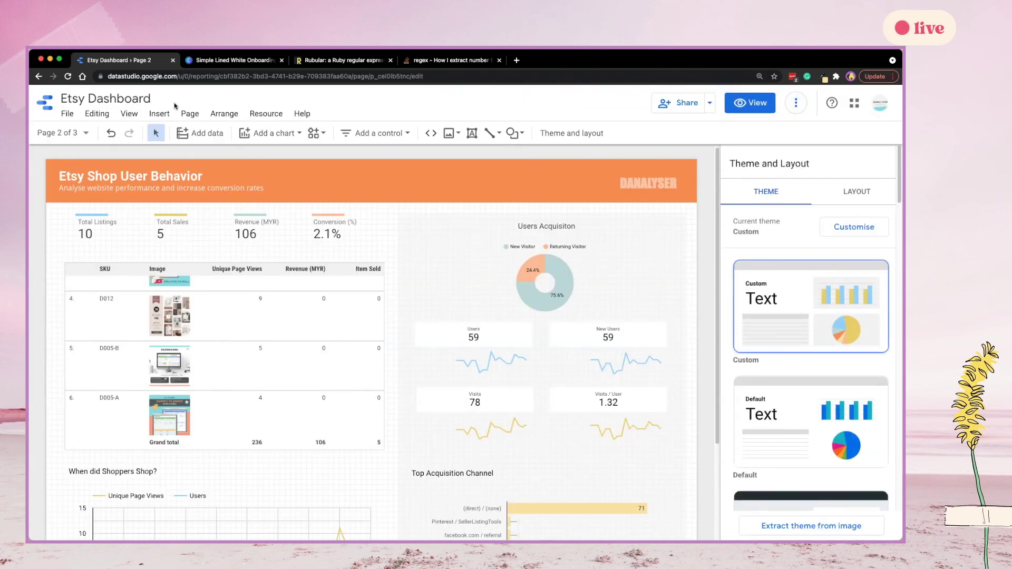
left_click(82, 138)
left_click(236, 207)
left_click(256, 236)
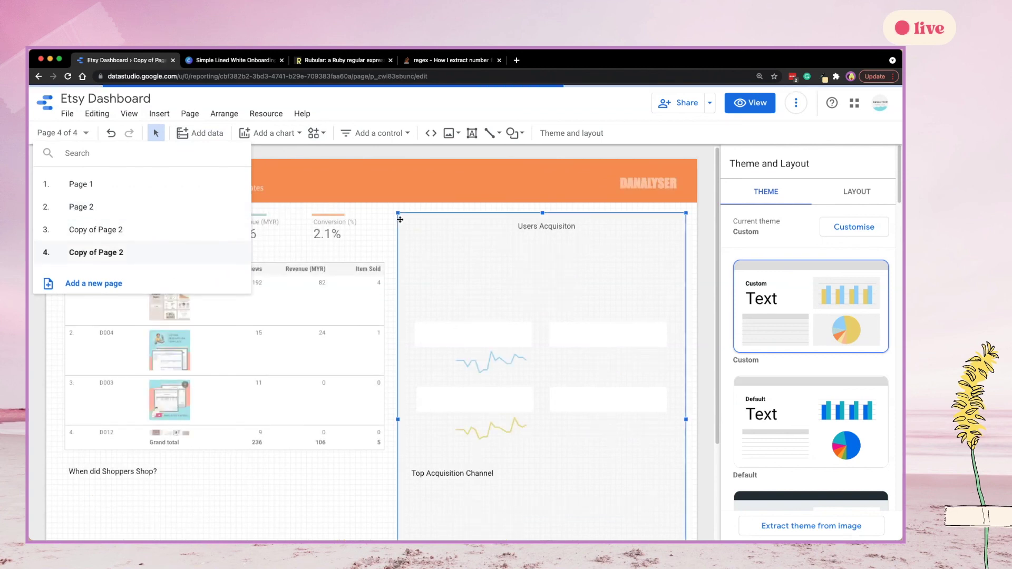
Preview the second Copy of Page 2 in view mode and review its full layout from the scorecards to the acquisition channel chart.
left_click(749, 103)
scroll(880, 248, "down", 3)
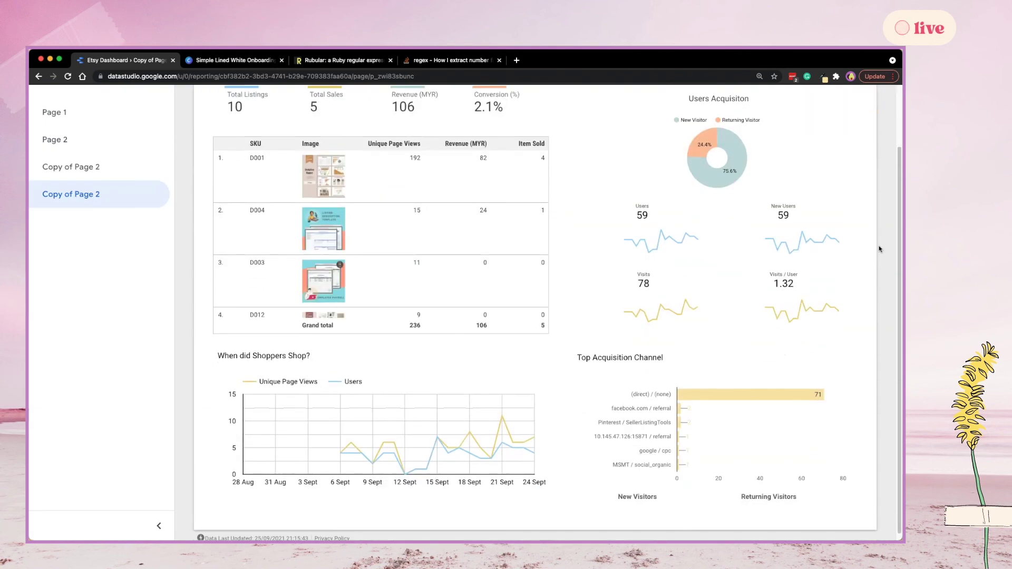
scroll(866, 330, "up", 3)
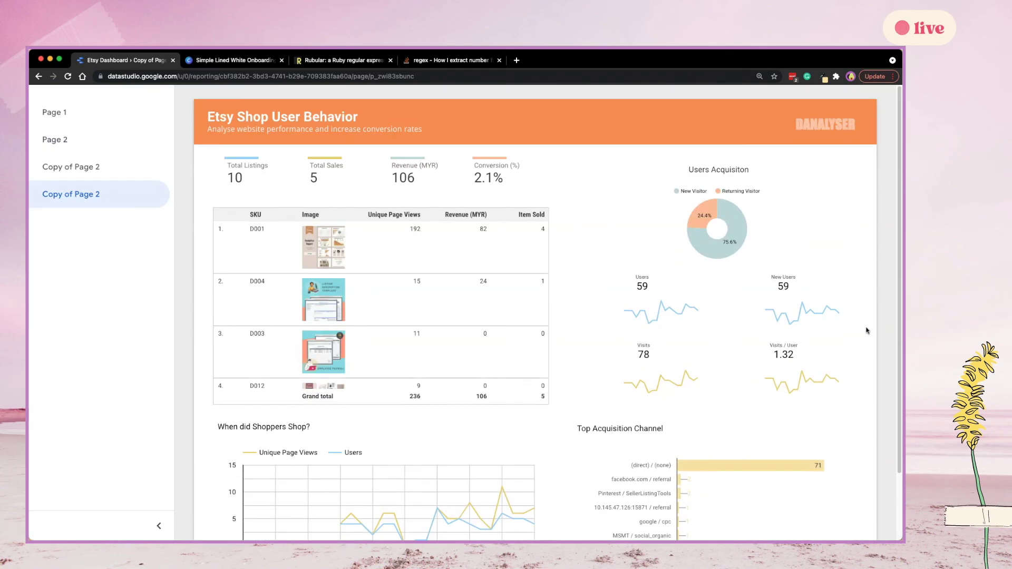
scroll(867, 330, "down", 3)
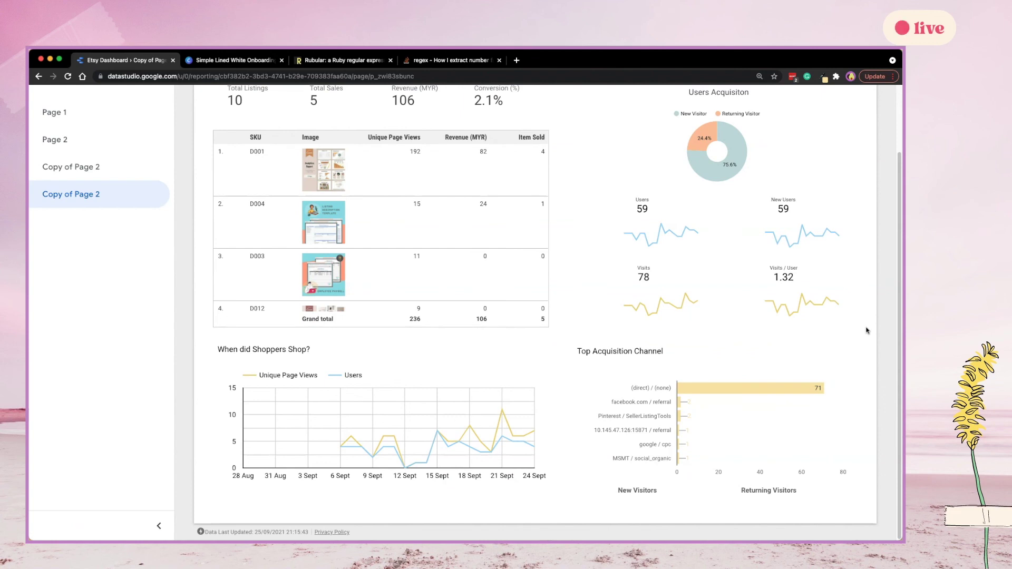
scroll(870, 340, "up", 3)
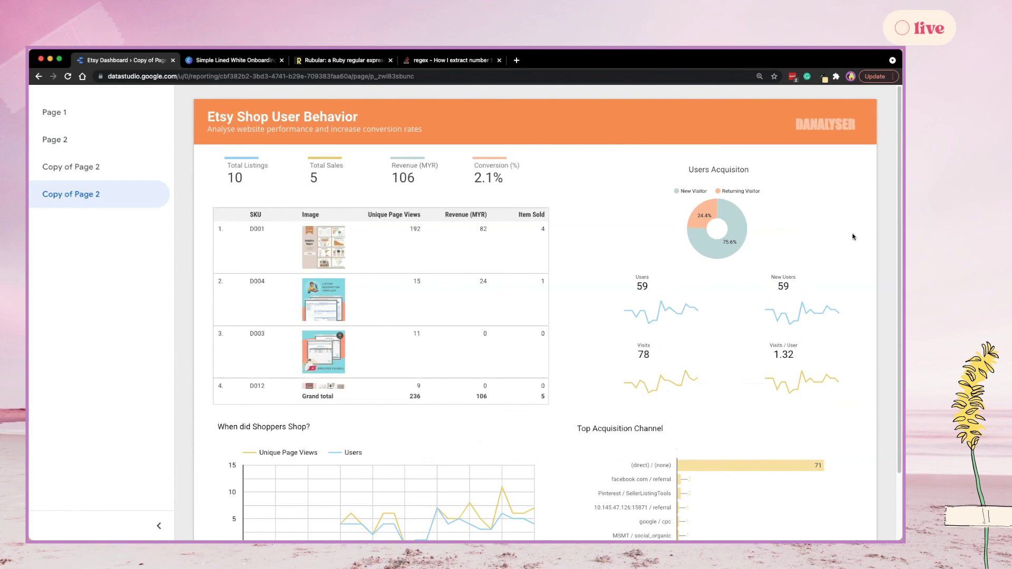
Compare the layouts of Page 2 and its two copies in view mode, ending on Page 2.
left_click(97, 172)
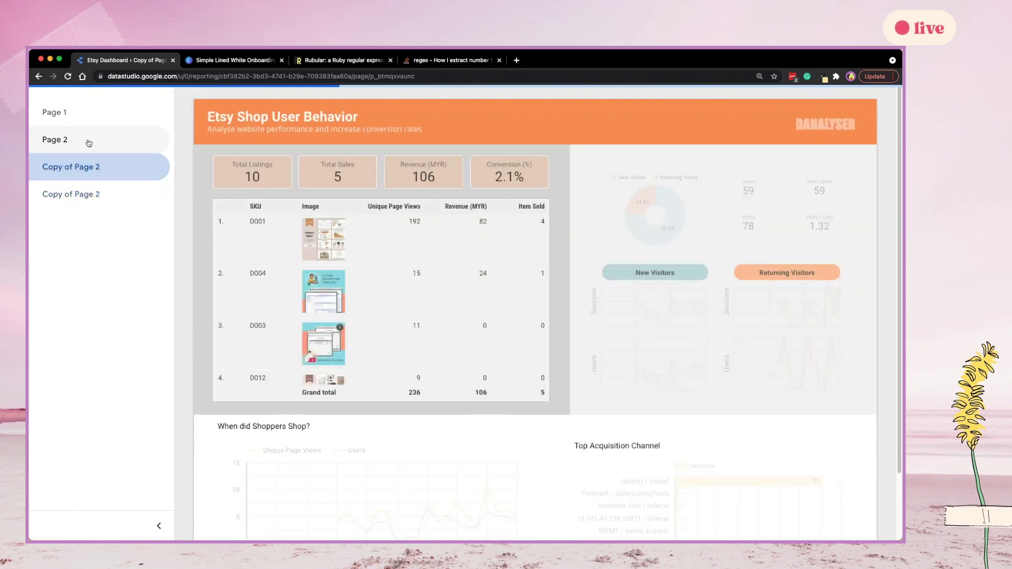
left_click(89, 142)
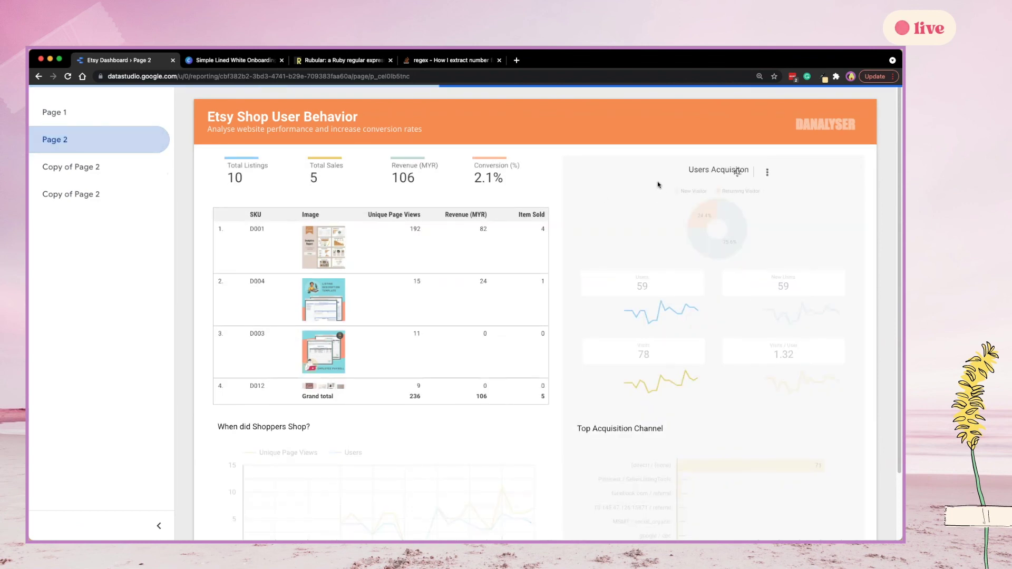
left_click(112, 195)
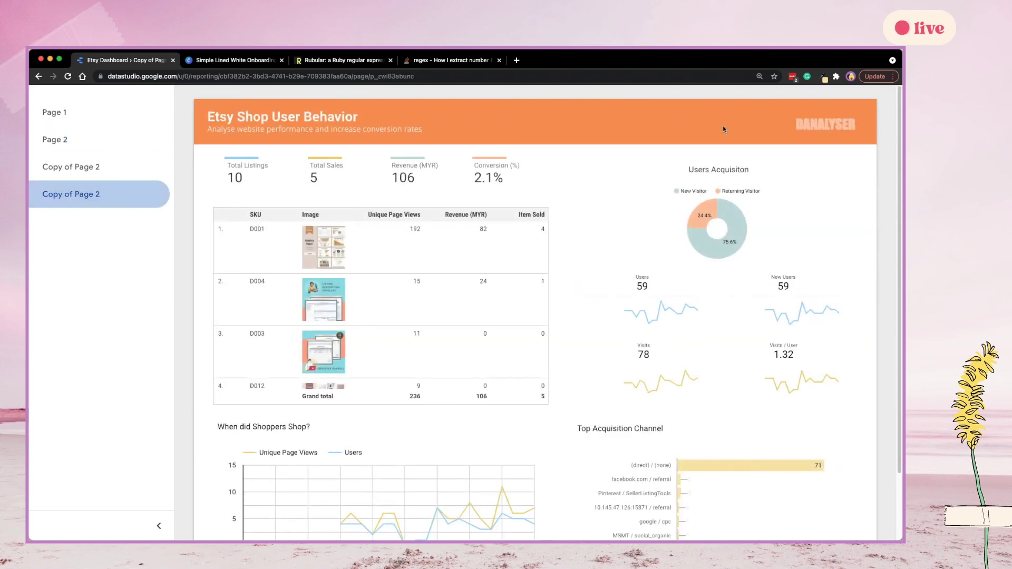
left_click(99, 145)
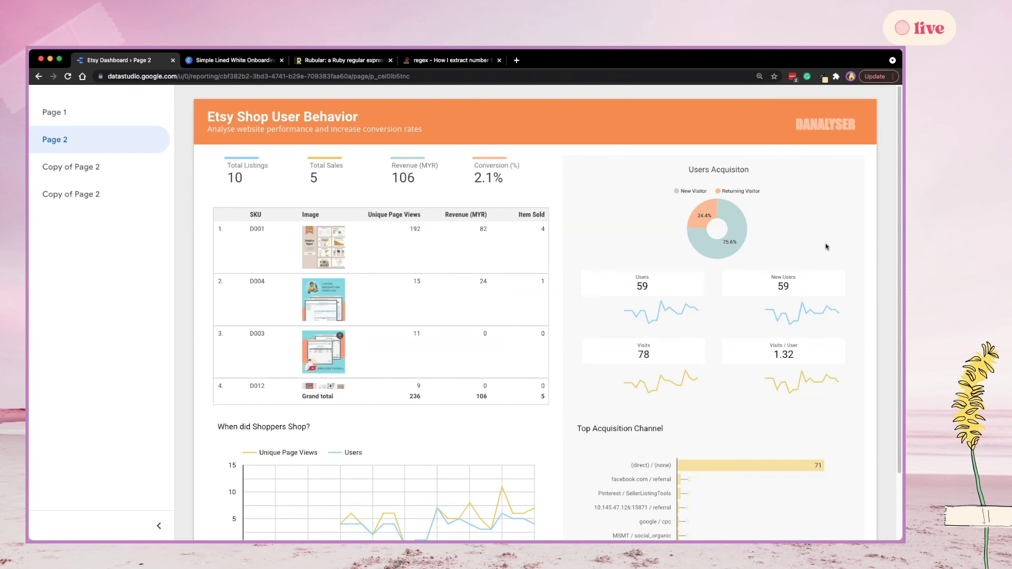
Reopen Page 2 for editing and select the New Visitors and Returning Visitors labels below the Top Acquisition Channel chart.
mouse_move(755, 94)
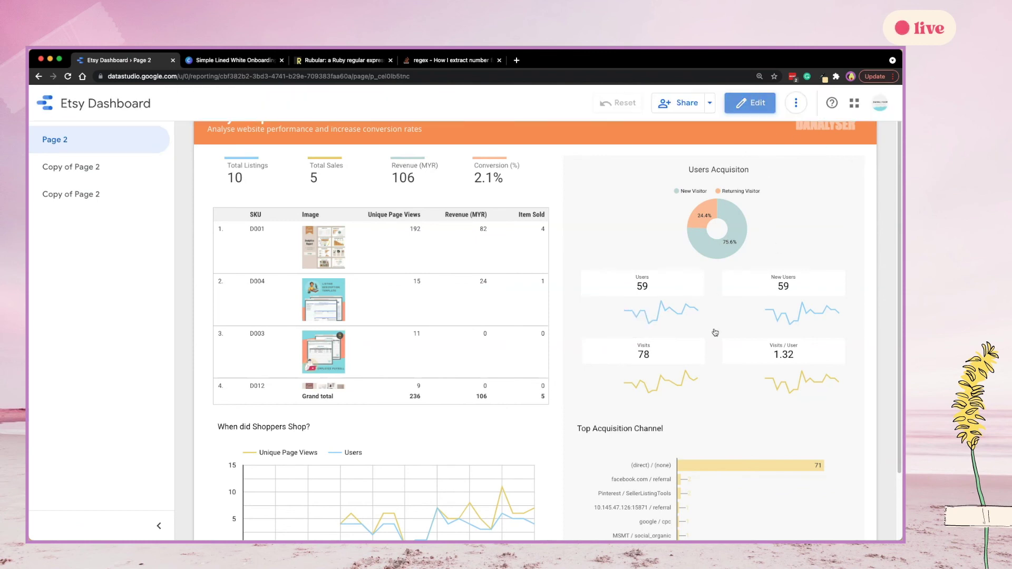
scroll(637, 451, "down", 2)
left_click(594, 477)
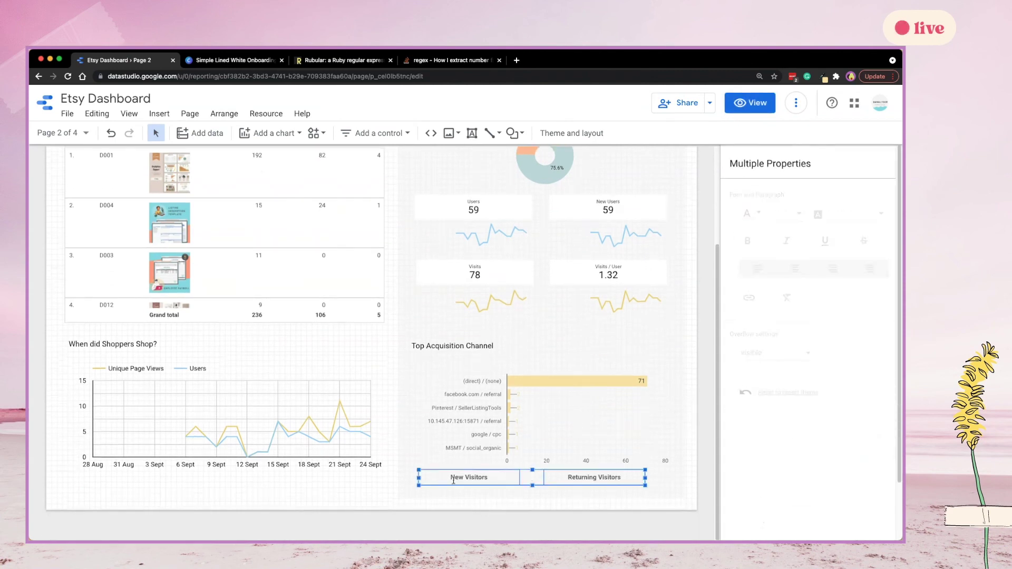
key("Escape")
scroll(454, 480, "up", 3)
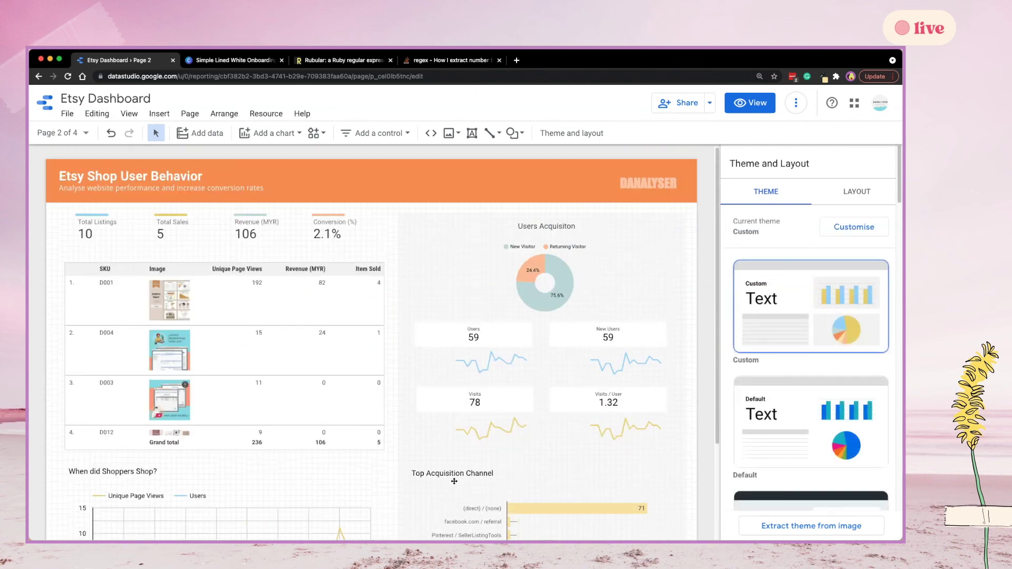
Preview Page 2 in view mode and check the whole dashboard layout.
left_click(757, 107)
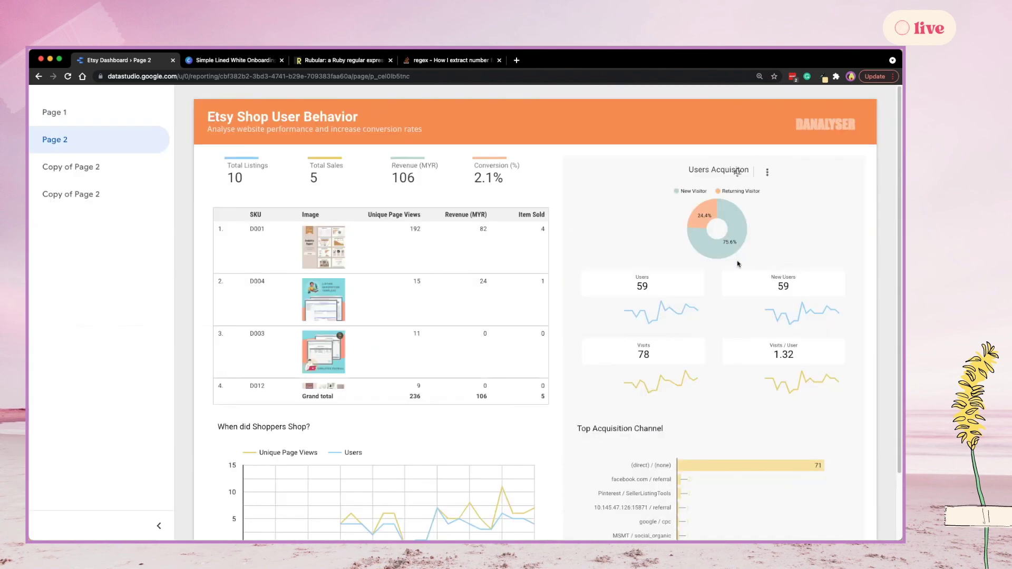
scroll(838, 338, "down", 2)
scroll(840, 342, "up", 2)
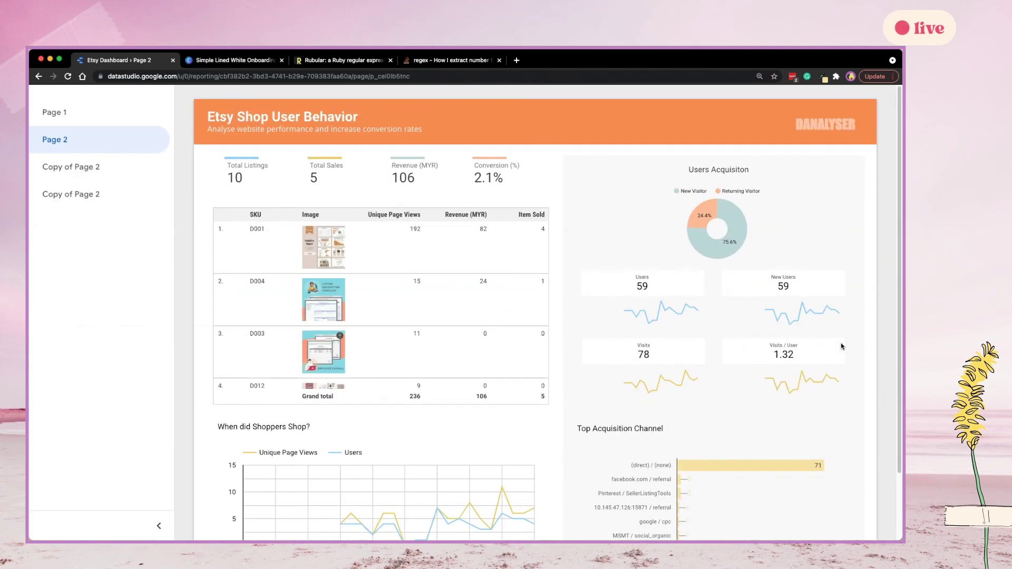